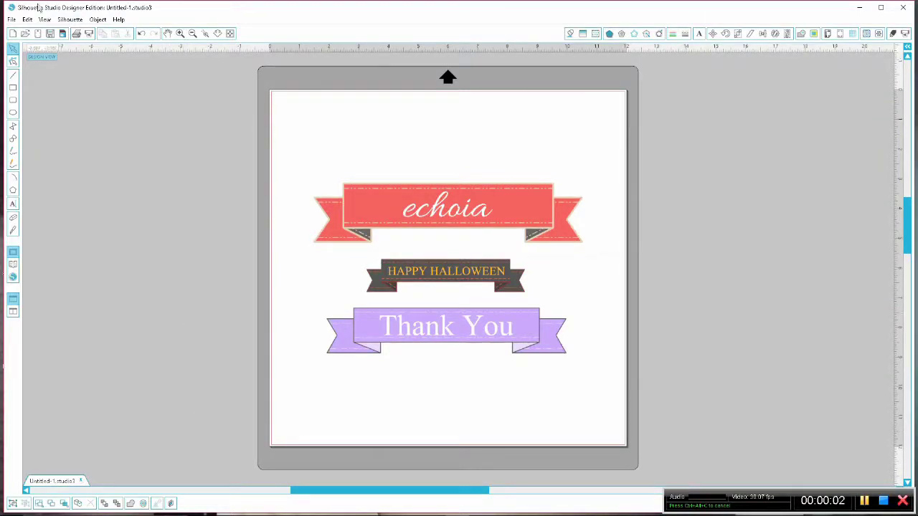
- Start a new blank 12 × 12 in design page, Untitled-2, from the File menu
left_click(12, 19)
- Draw a long rectangle, about 5.7 × 1.1 in, near the top of the page
left_click(21, 30)
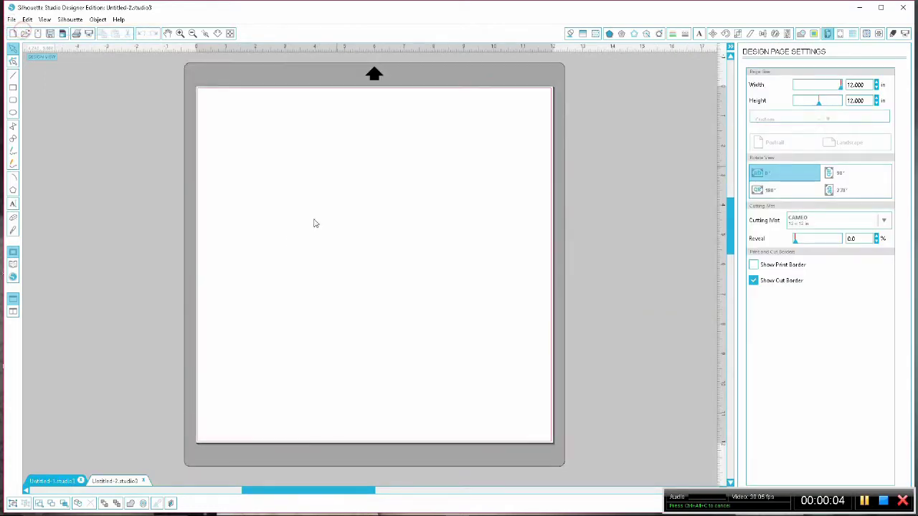
left_click(13, 87)
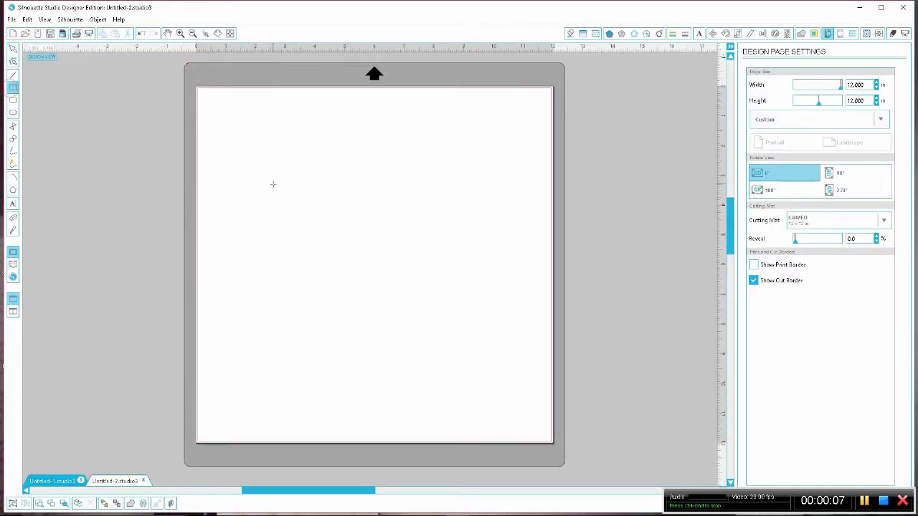
mouse_move(275, 189)
left_mouse_down()
mouse_move(352, 213)
mouse_move(446, 223)
left_mouse_up()
- Fill the long rectangle hot pink
left_click(13, 48)
left_click_drag(272, 142, 409, 275)
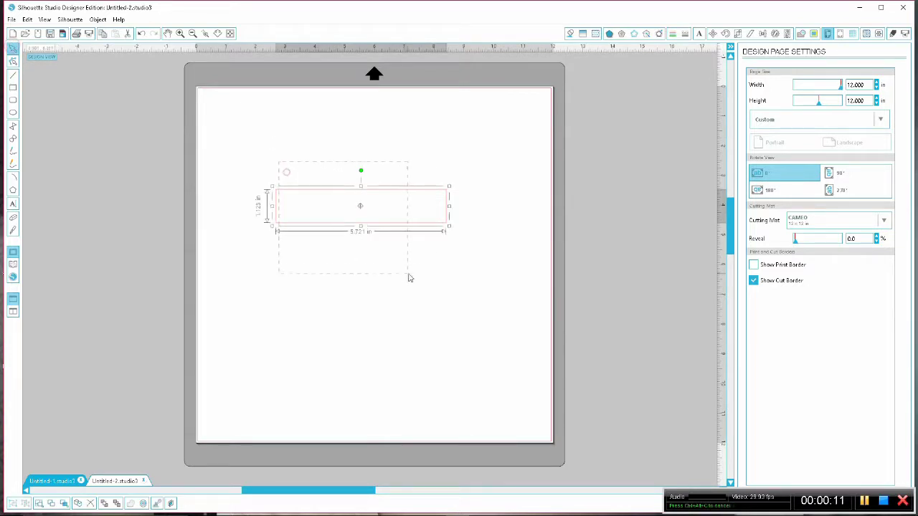
left_click(571, 34)
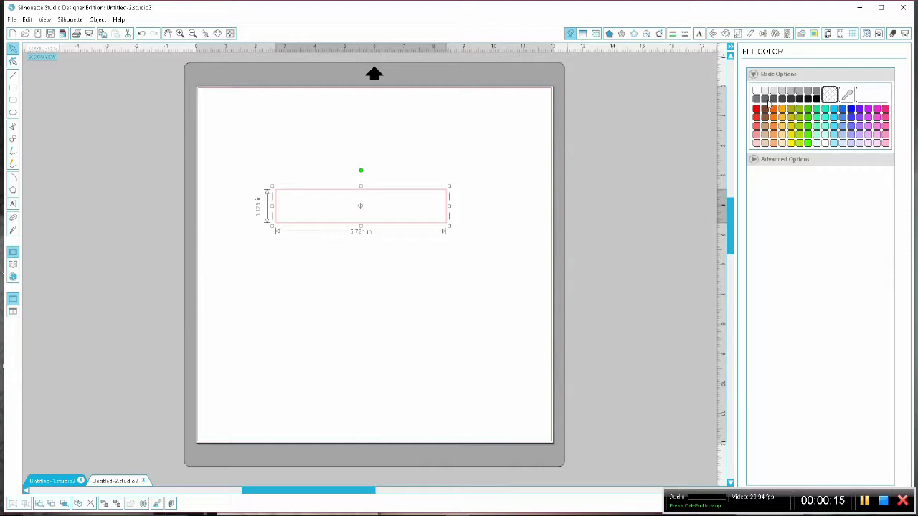
left_click(884, 109)
left_click(531, 223)
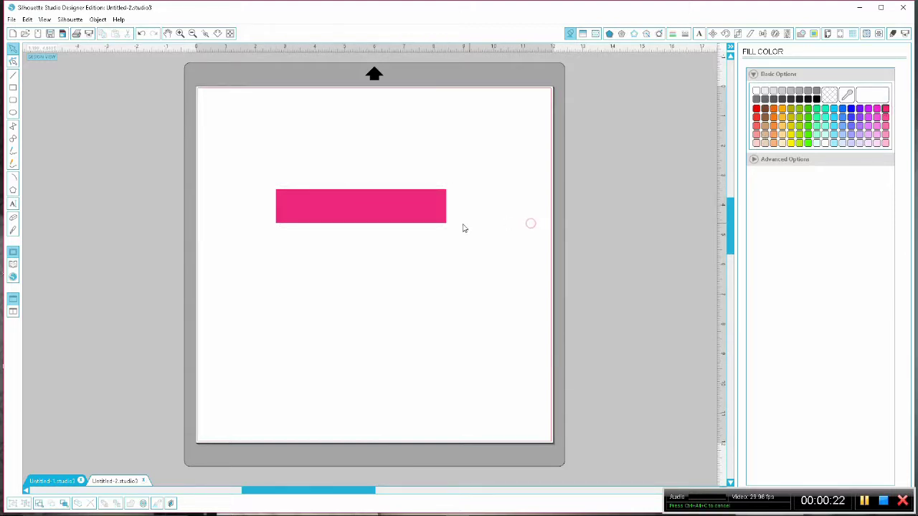
- Offset a copy of the bar below-right and shorten it to 1.735 in wide
left_click_drag(359, 209, 404, 225)
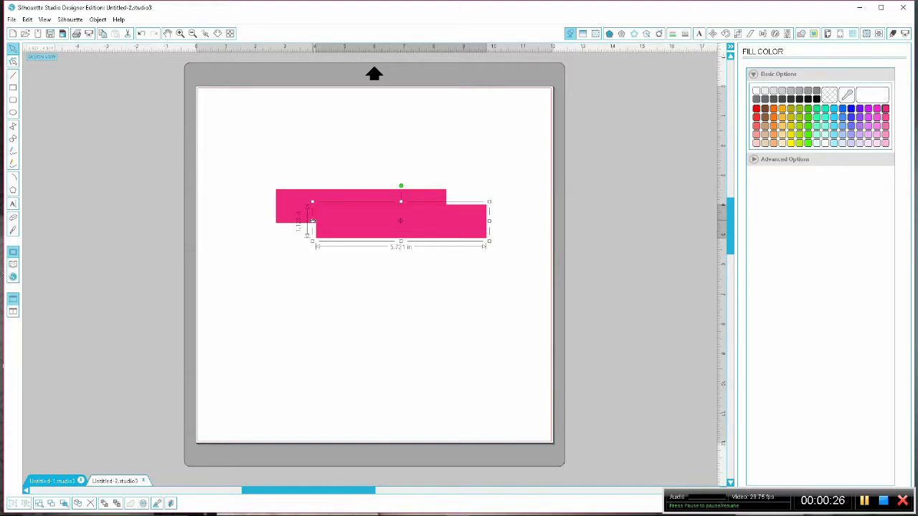
left_click_drag(313, 221, 470, 215)
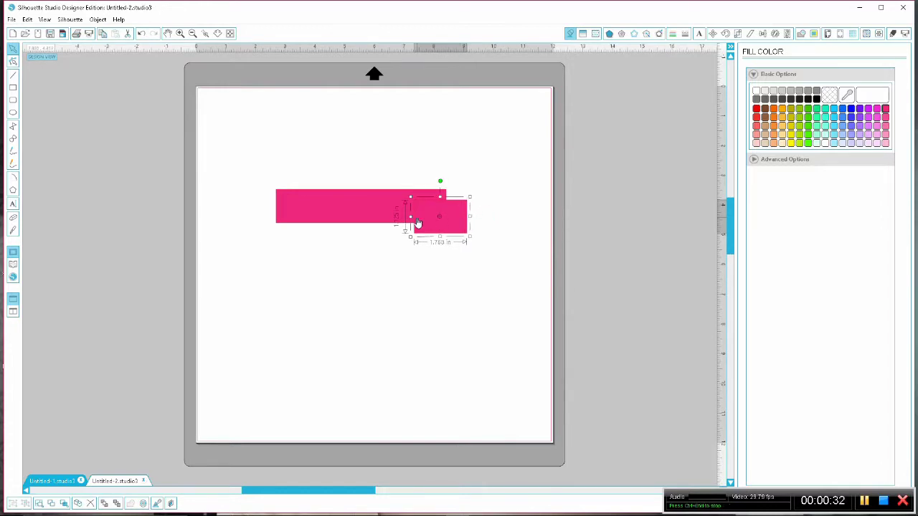
left_click_drag(411, 216, 413, 215)
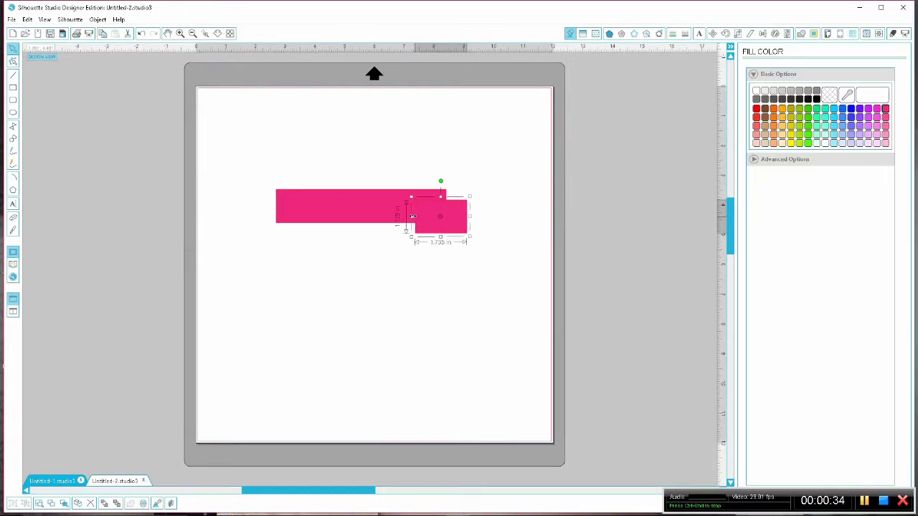
- Send the small pink rectangle behind the long bar
left_click(180, 34)
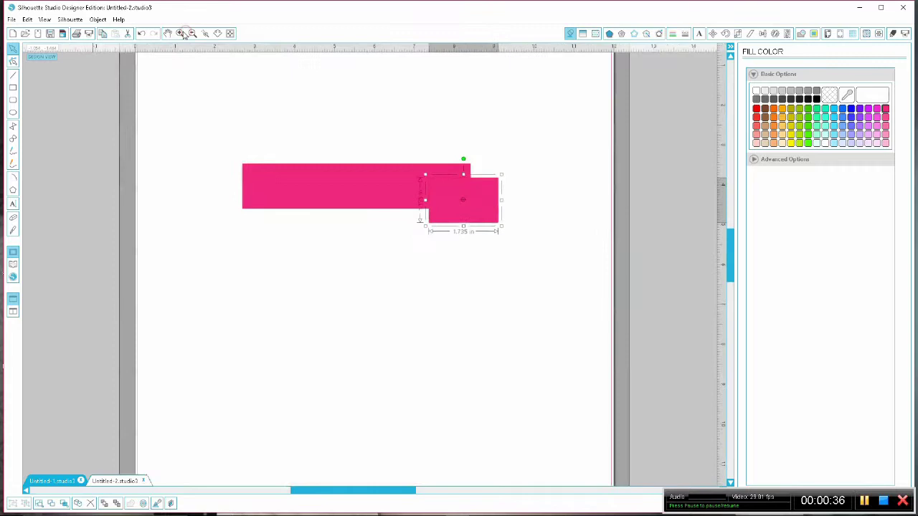
left_click(181, 34)
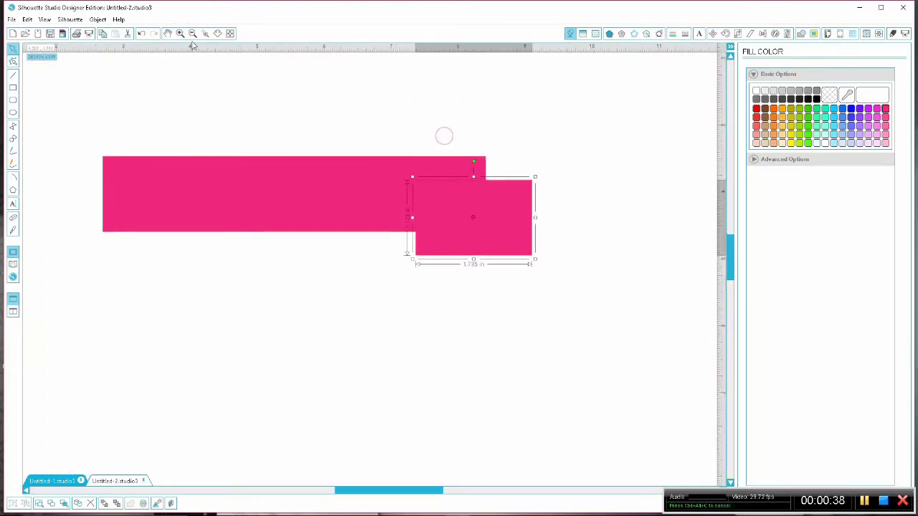
left_click(181, 34)
left_click(180, 34)
right_click(438, 223)
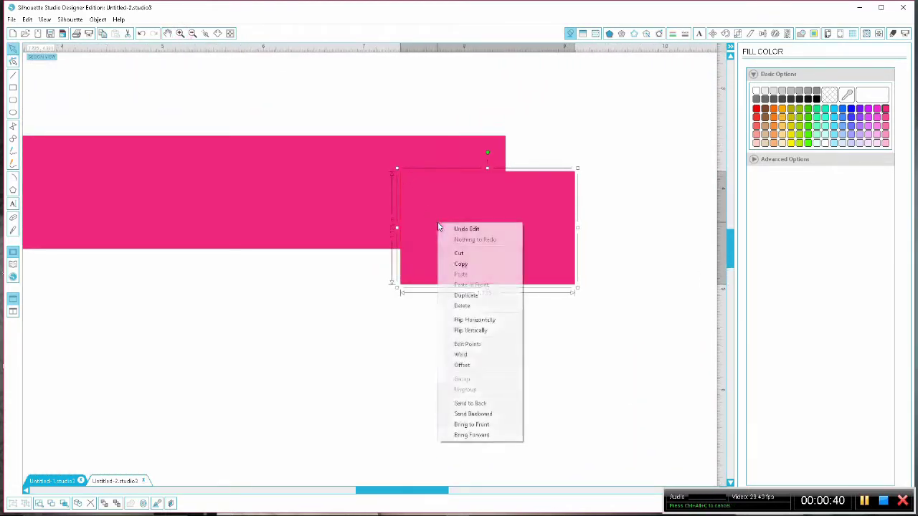
left_click(470, 404)
left_click(510, 379)
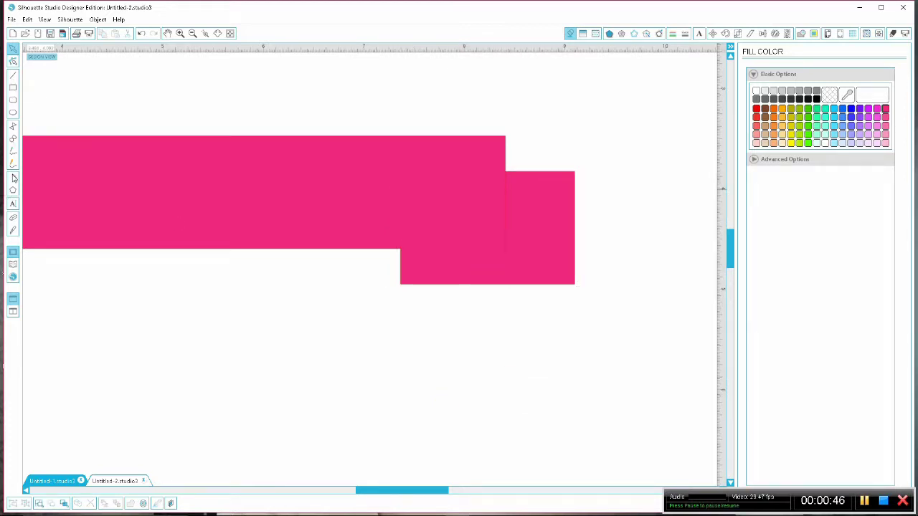
- Draw a polygon triangle from the bar's bottom-right corner across the tab's lower-left corner
left_click(14, 127)
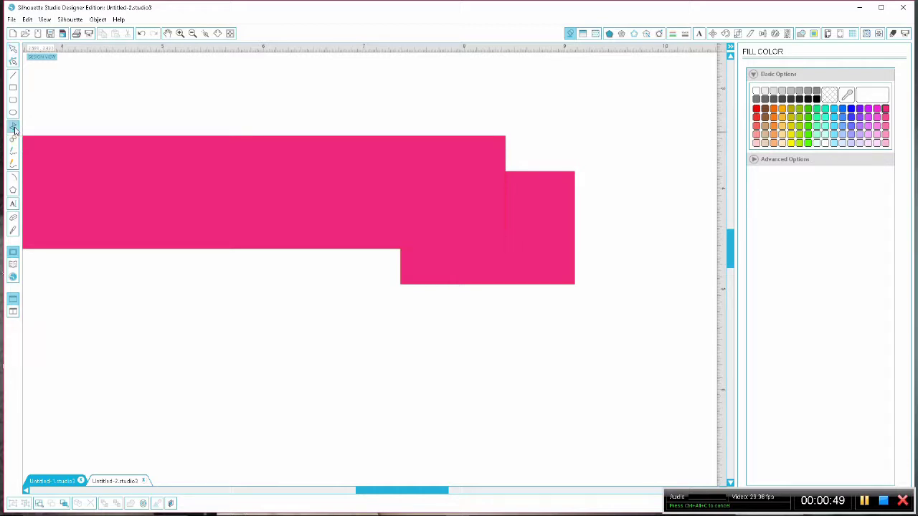
left_click(180, 33)
left_click(168, 33)
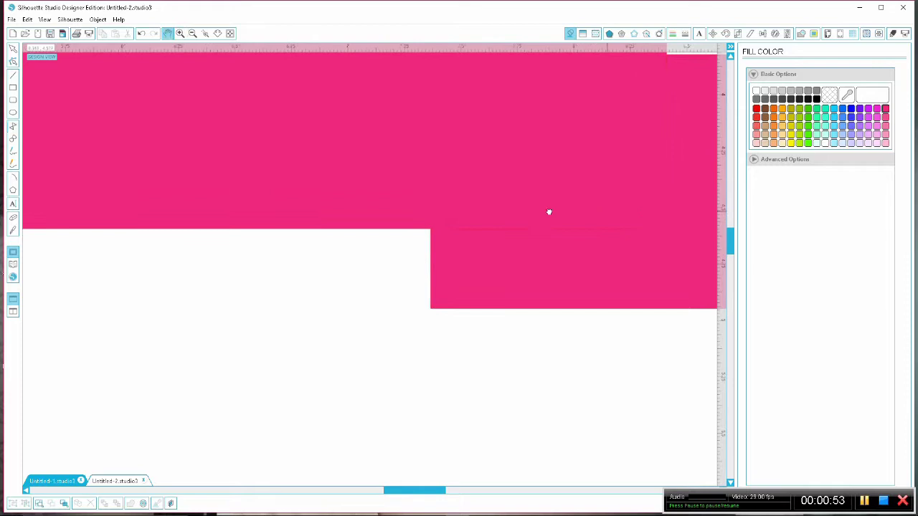
left_click_drag(549, 211, 388, 217)
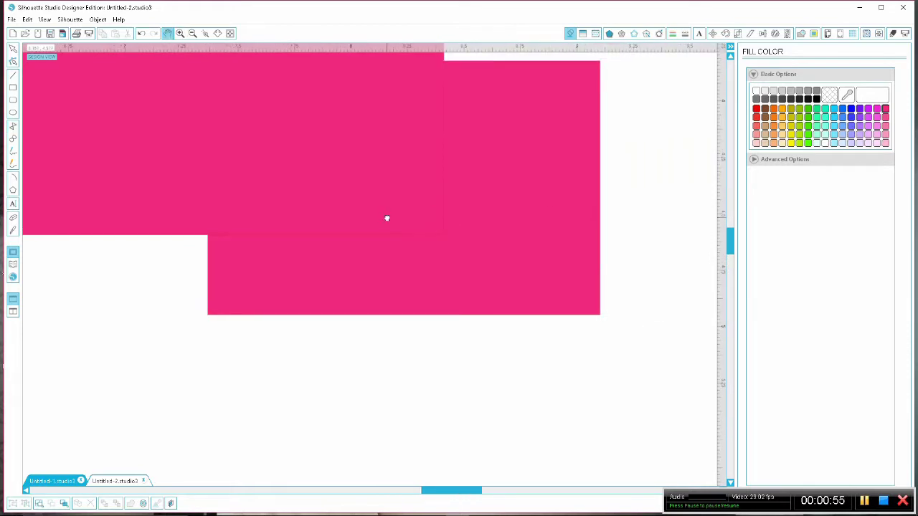
left_click(443, 235)
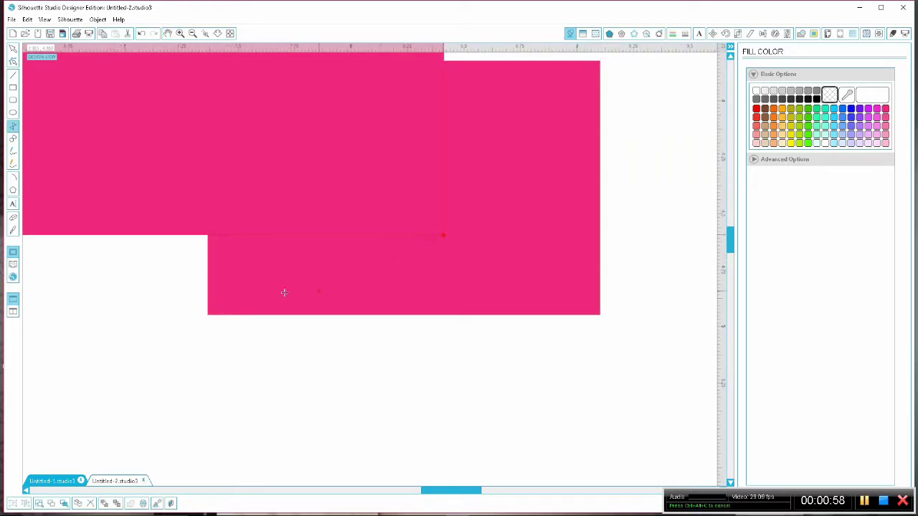
left_click(207, 314)
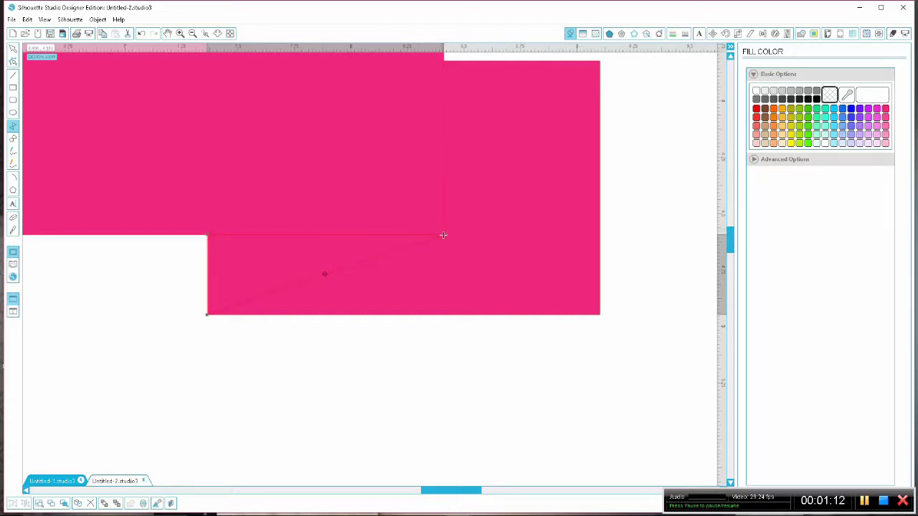
- Fill the triangle light pink, then select the tab rectangle and triangle together
left_click(886, 143)
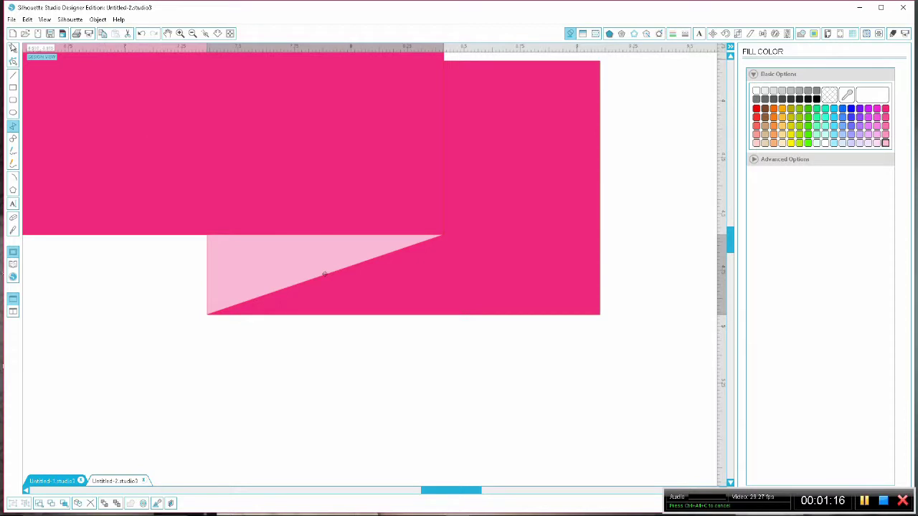
left_click(12, 47)
left_click(231, 279)
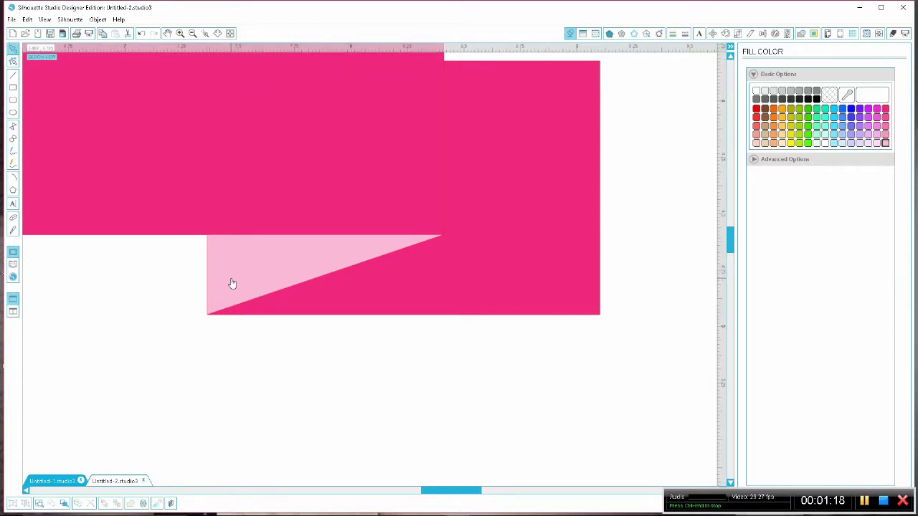
left_click(366, 298)
left_click_drag(363, 404, 180, 281)
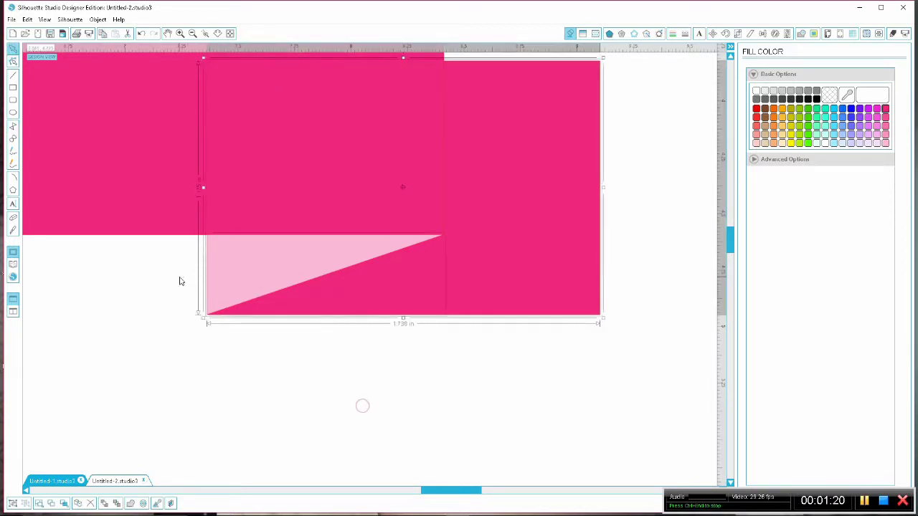
- Align the selected tab pieces by their left and bottom edges
left_click(764, 35)
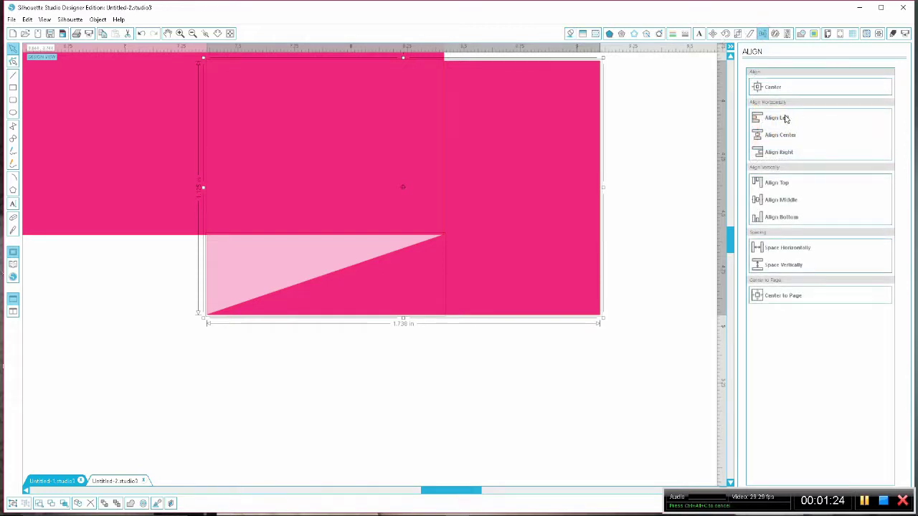
left_click(782, 118)
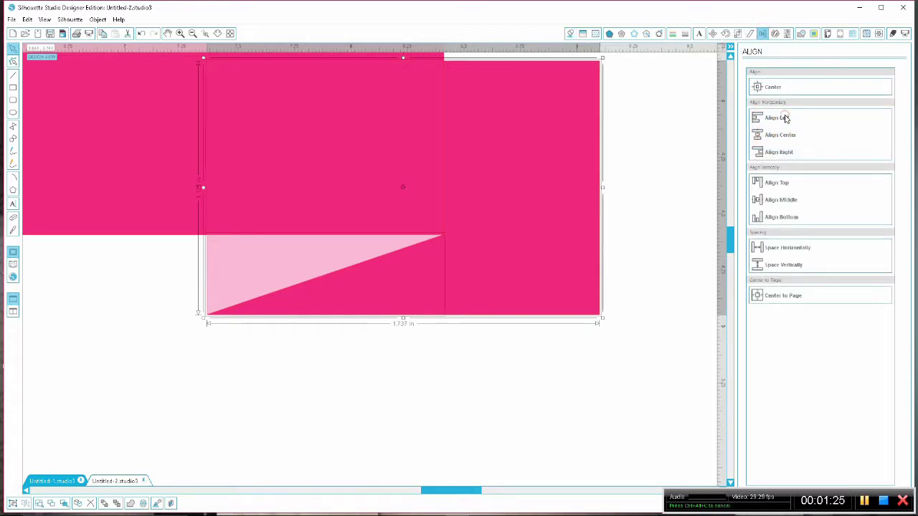
left_click(790, 219)
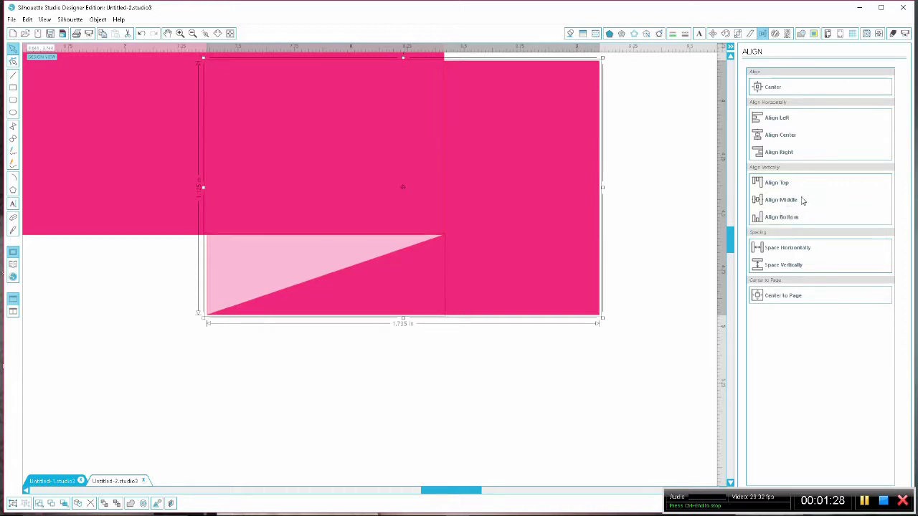
left_click(450, 357)
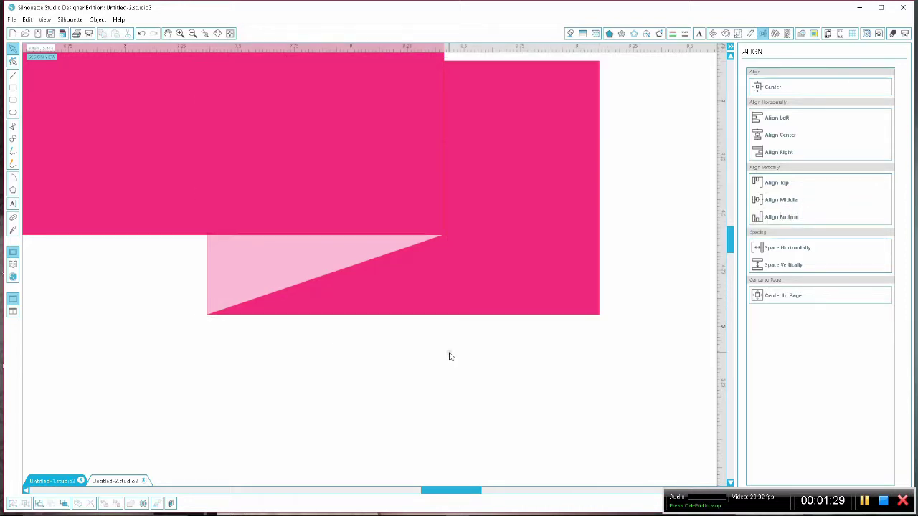
- Zoom out to show the whole ribbon and switch to the Line tool
left_click(192, 33)
left_click(193, 34)
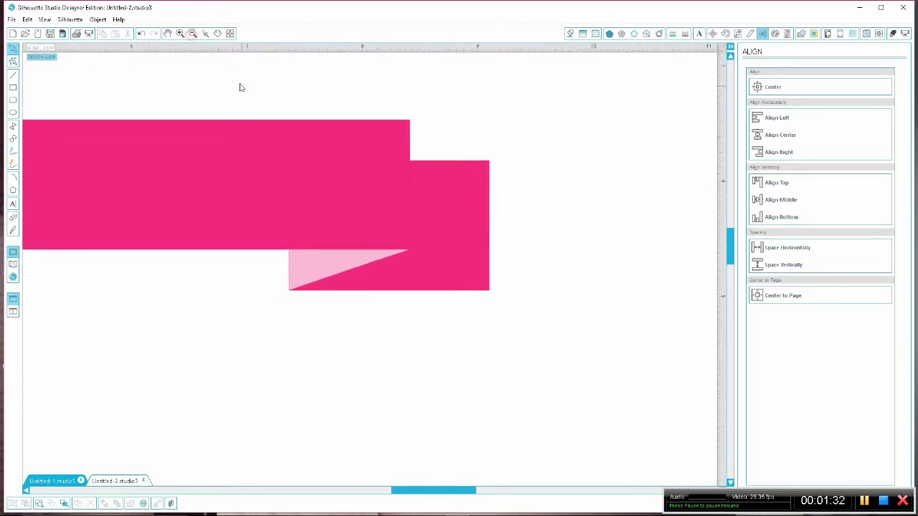
left_click_drag(264, 167, 463, 160)
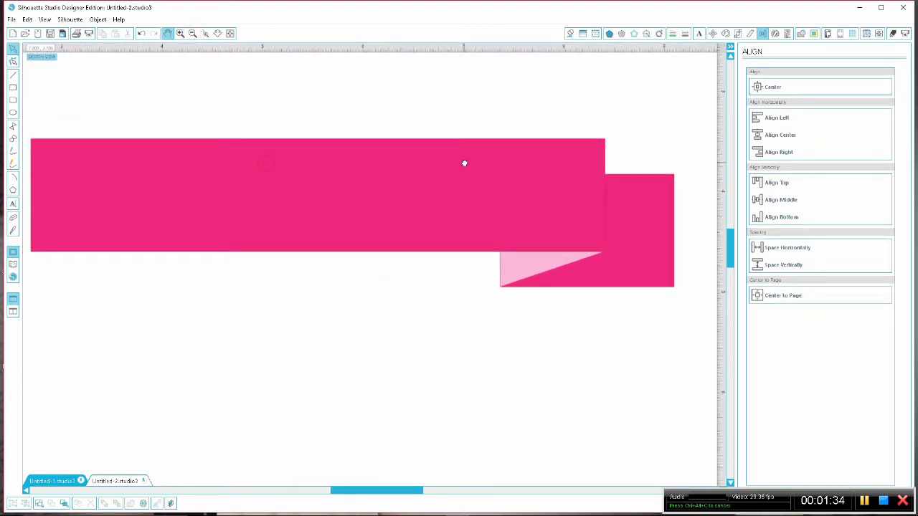
left_click(192, 33)
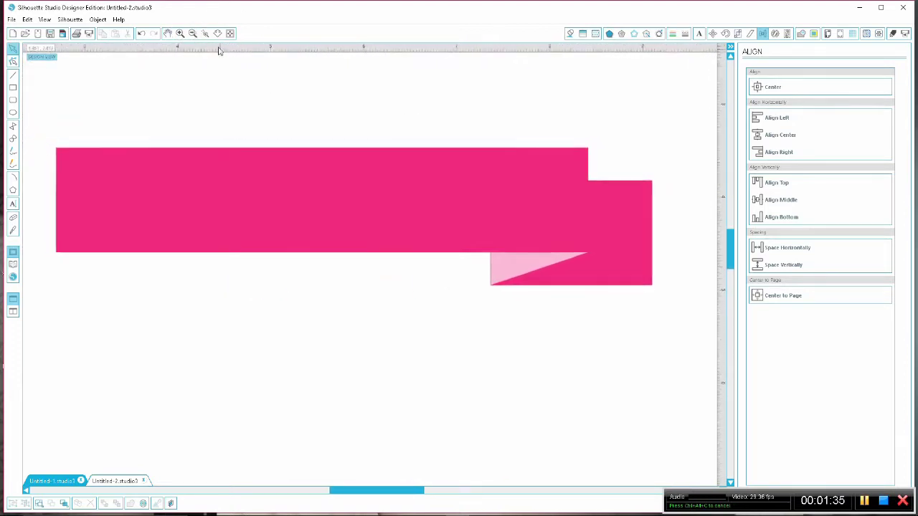
left_click(13, 75)
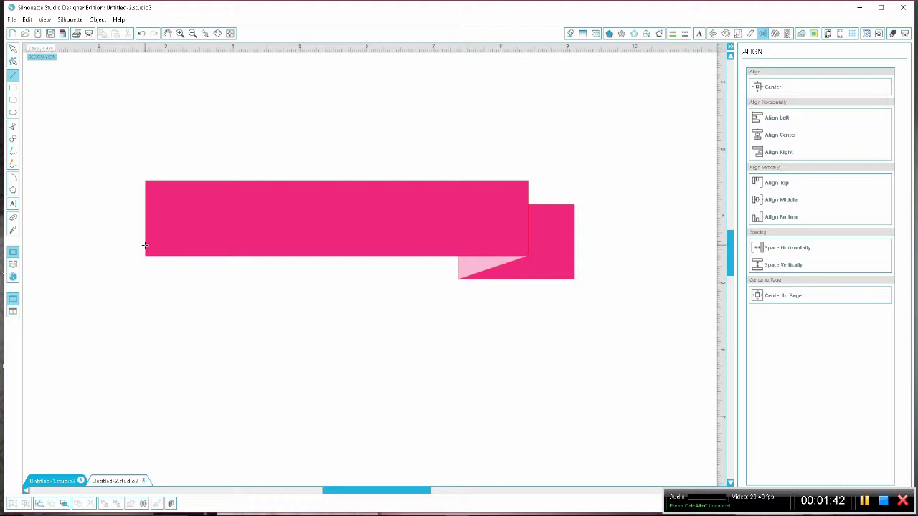
- Draw a line along the bottom of the long pink bar and select it
left_click_drag(145, 255, 529, 273)
left_click(13, 48)
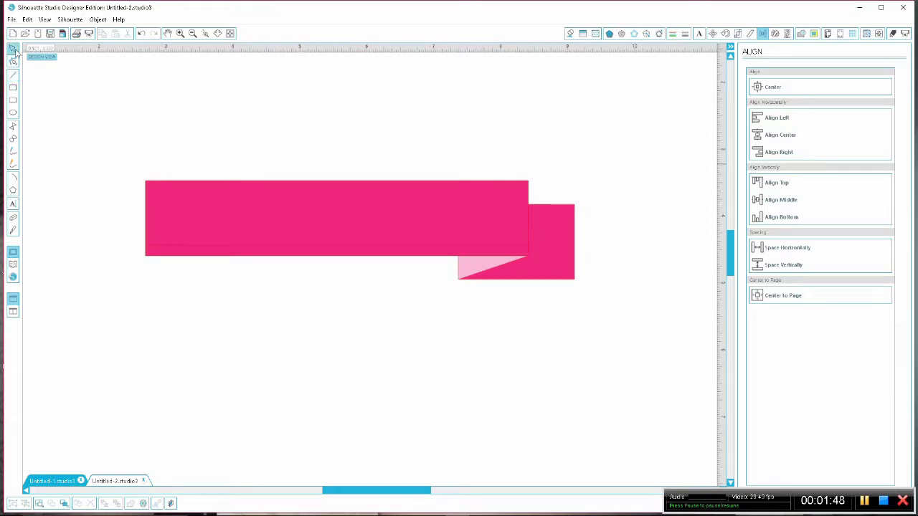
left_click(163, 251)
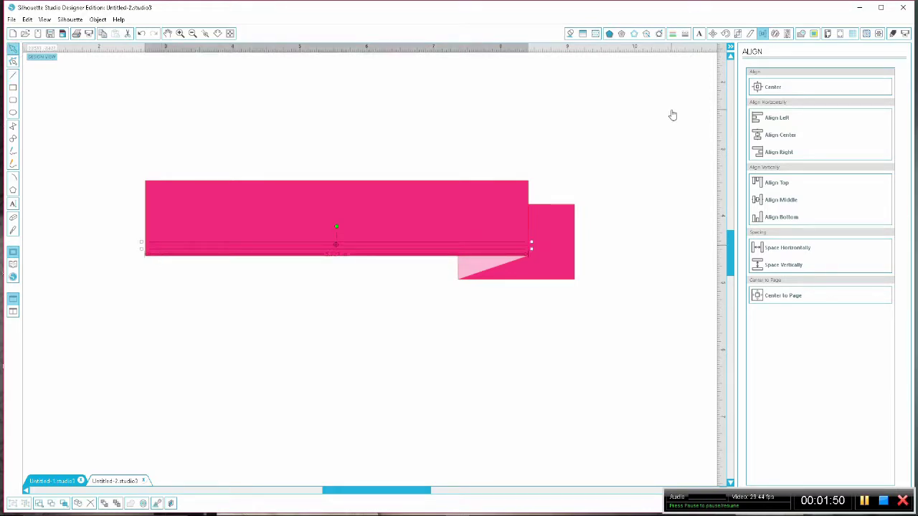
- Make the line 0.016 in thick with a fine dashed style
left_click(672, 34)
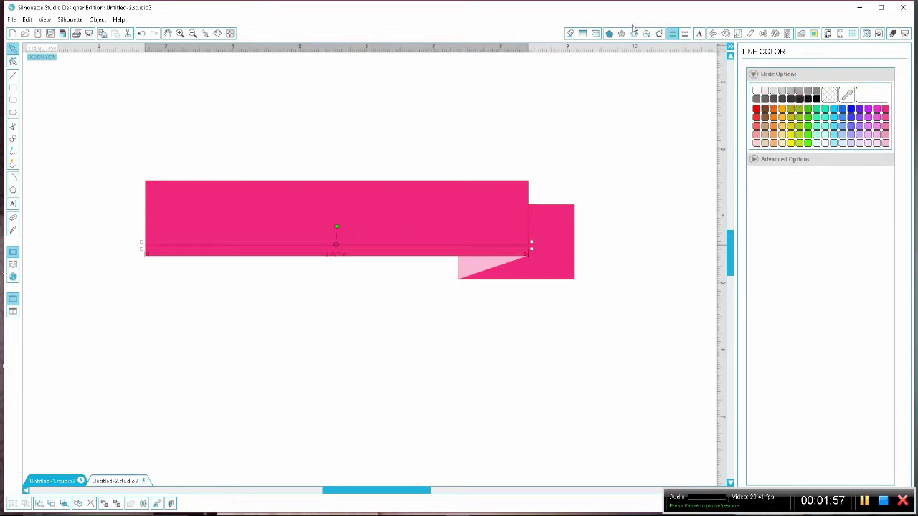
left_click(685, 34)
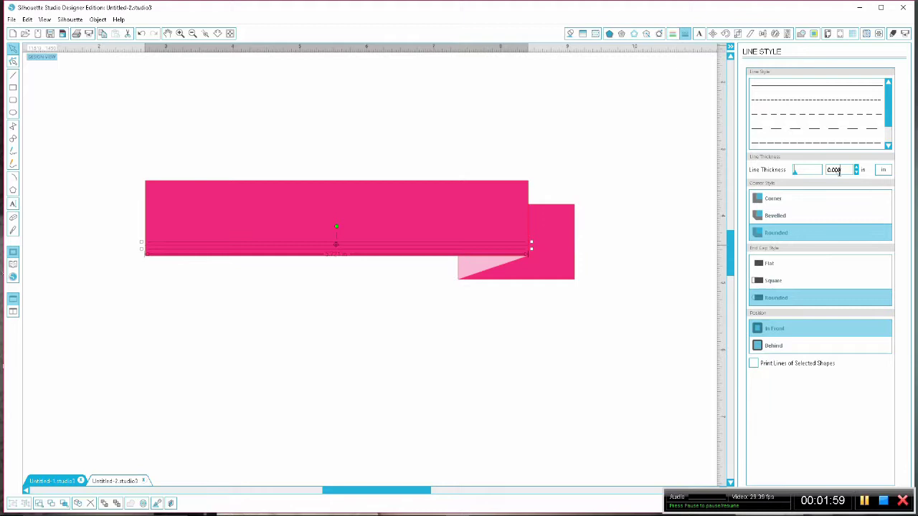
left_click(839, 172)
scroll(839, 172, "up", 2)
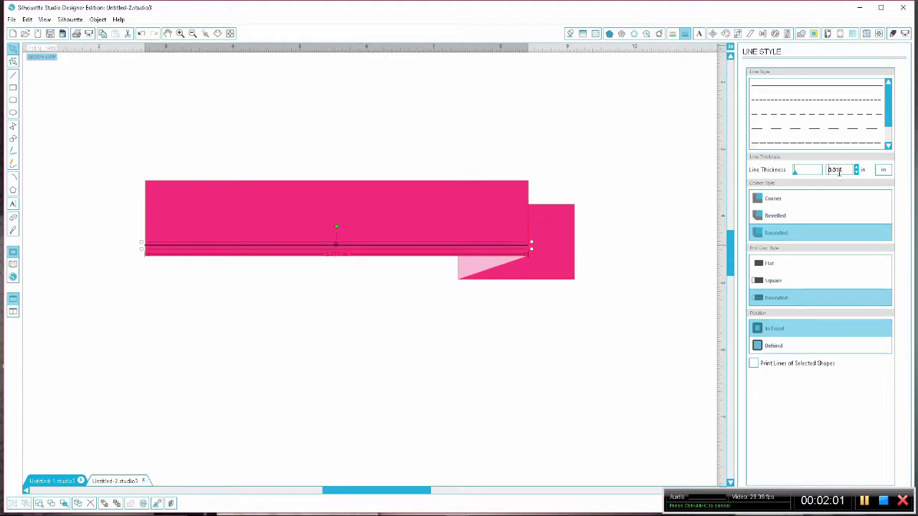
left_click(812, 142)
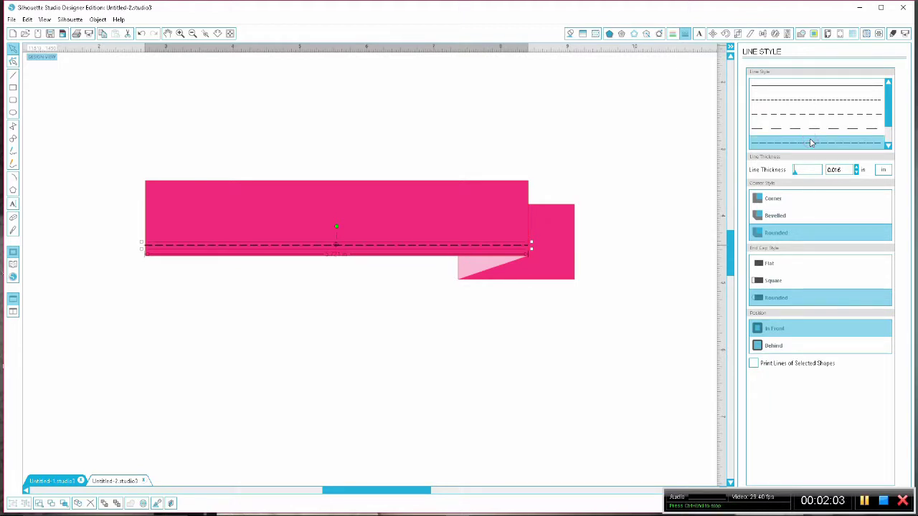
left_click(812, 114)
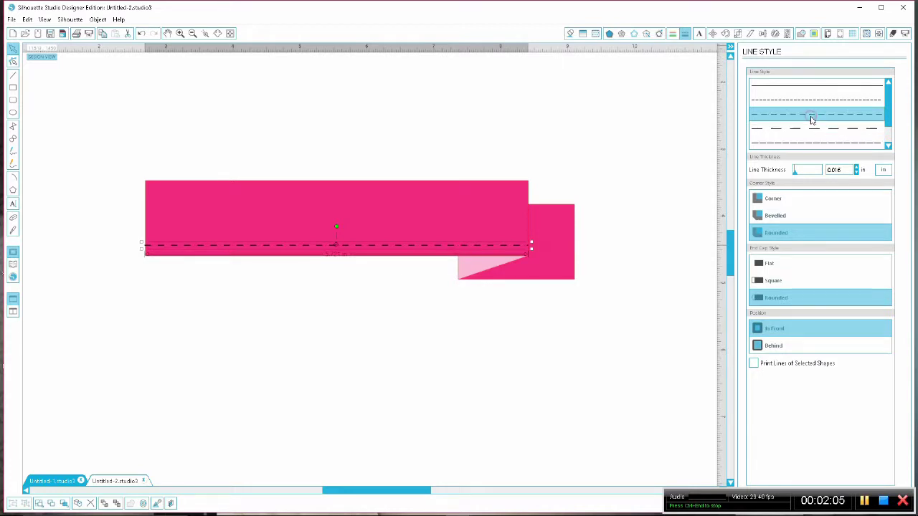
double_click(457, 247)
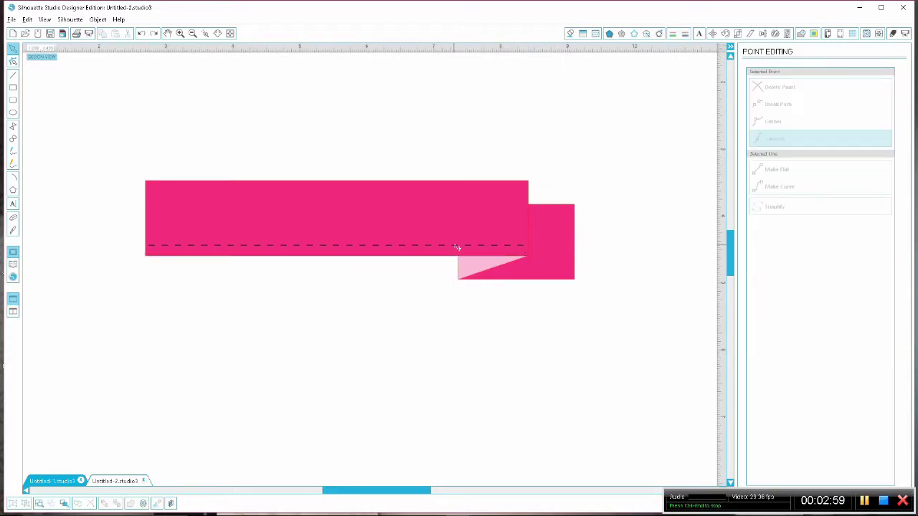
- Move the dashed line up and combine the dashed lines into one compound path
left_click_drag(457, 247, 458, 195)
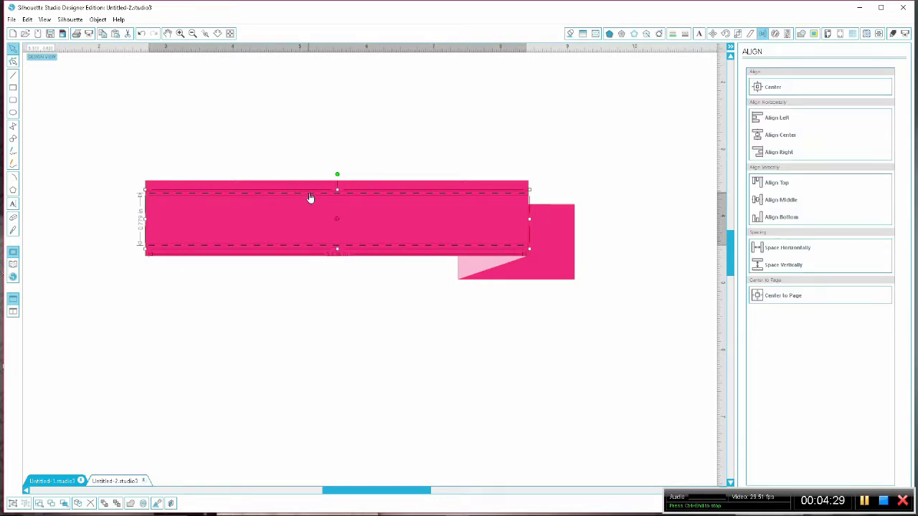
right_click(311, 197)
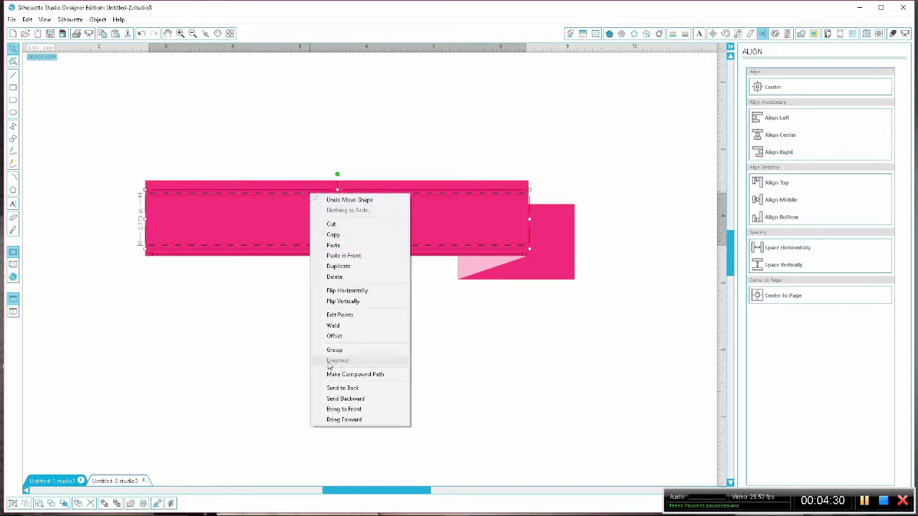
left_click(336, 374)
- Centre the stitching lines vertically on the main pink rectangle
left_click(329, 135)
left_click_drag(329, 135, 373, 301)
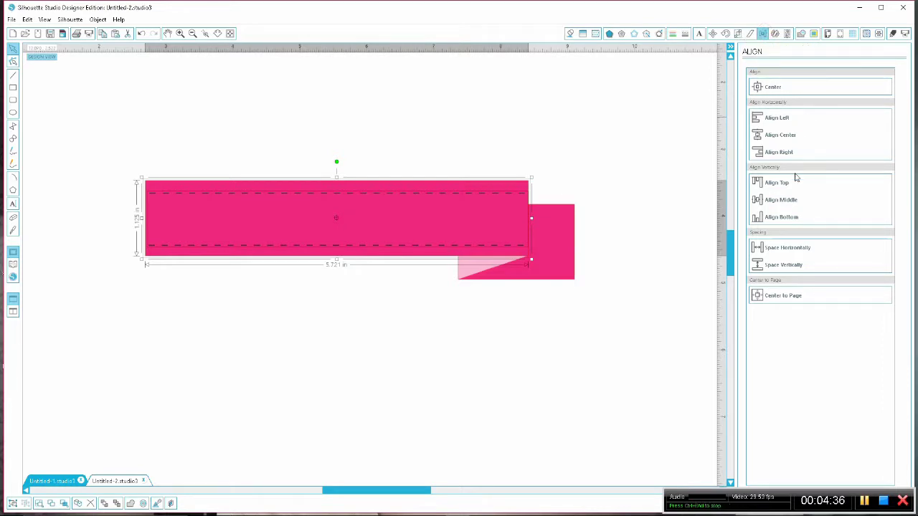
left_click(785, 201)
left_click(465, 141)
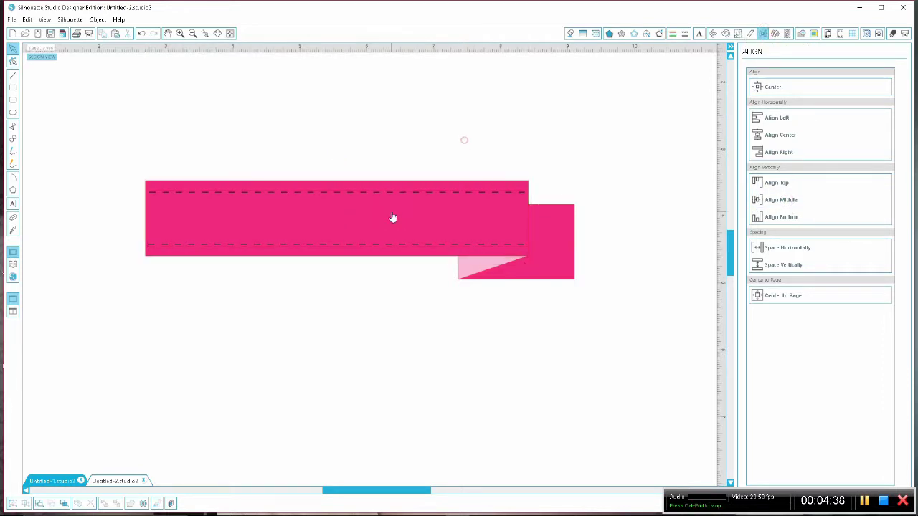
left_click_drag(329, 153, 352, 271)
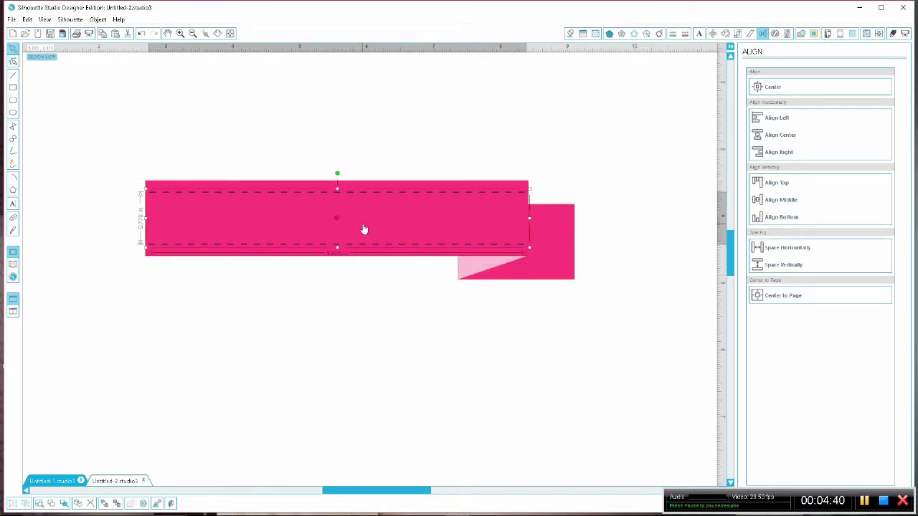
- Shorten the duplicate dashed lines to the tab's width and centre them vertically on the tab
left_click(564, 258)
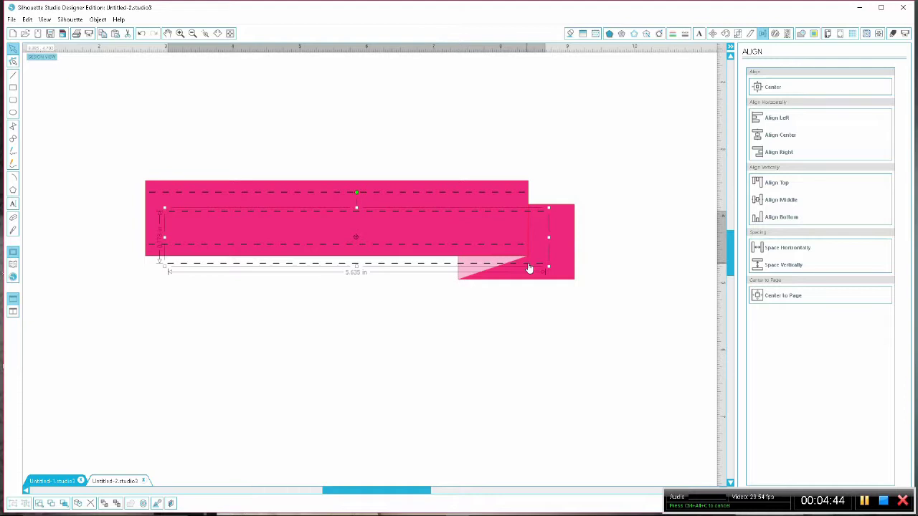
left_click_drag(529, 266, 559, 271)
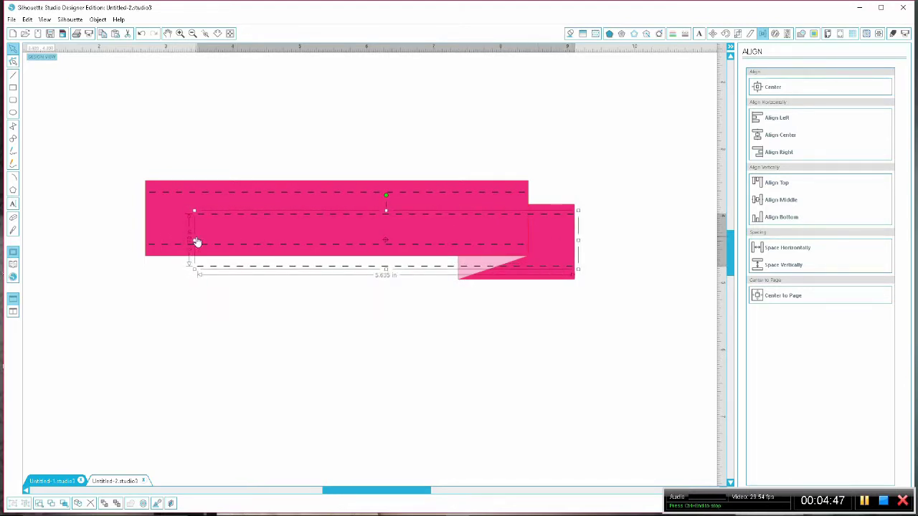
left_click_drag(194, 240, 459, 231)
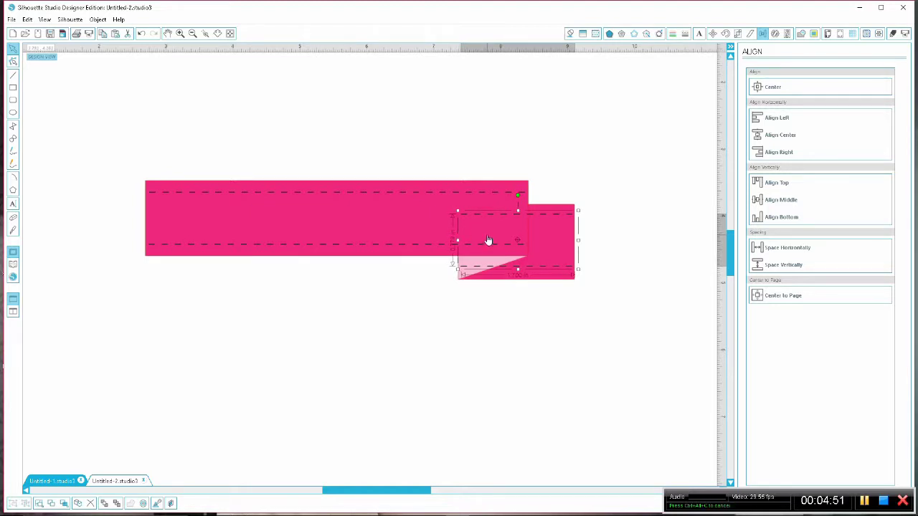
left_click(543, 260)
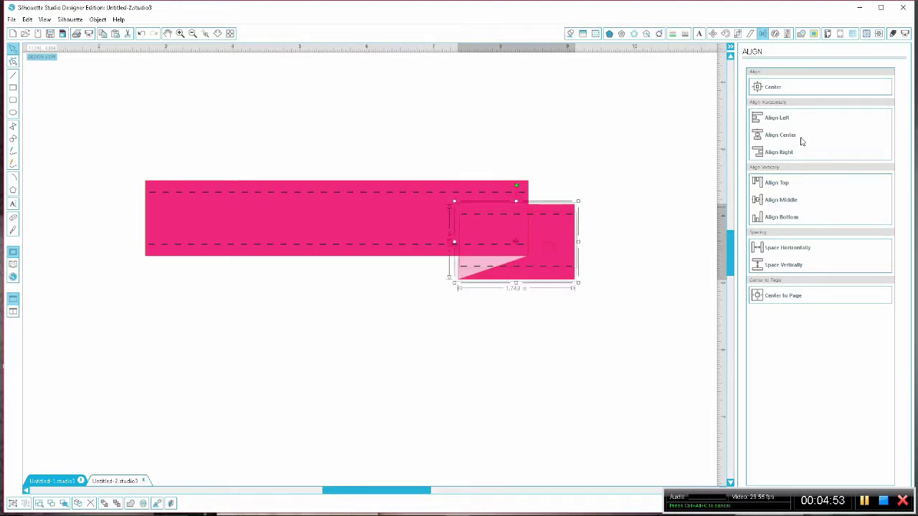
left_click(784, 199)
- Send the tab's stitching pieces backward several layers
right_click(559, 275)
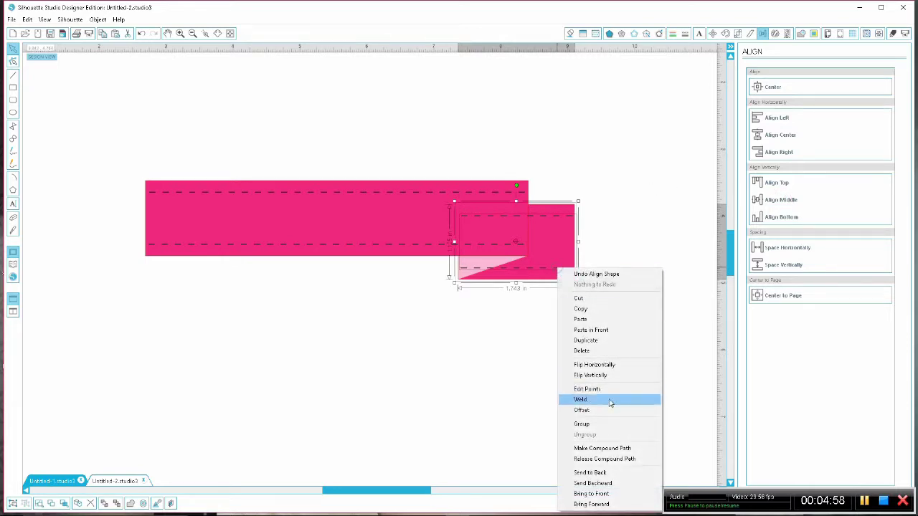
left_click(609, 482)
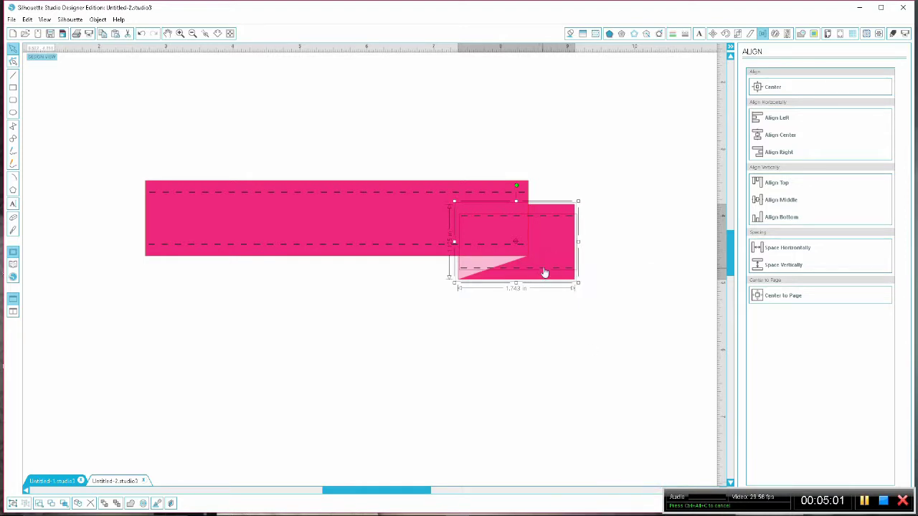
right_click(544, 271)
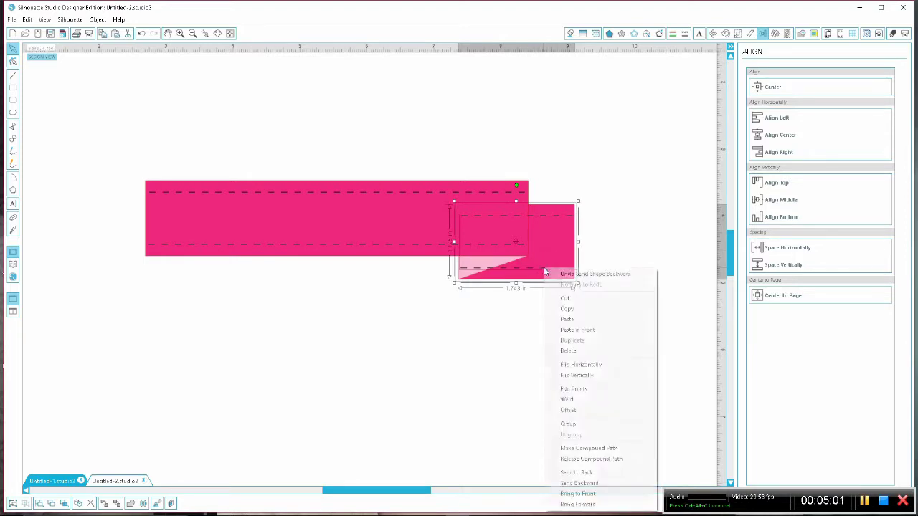
left_click(579, 483)
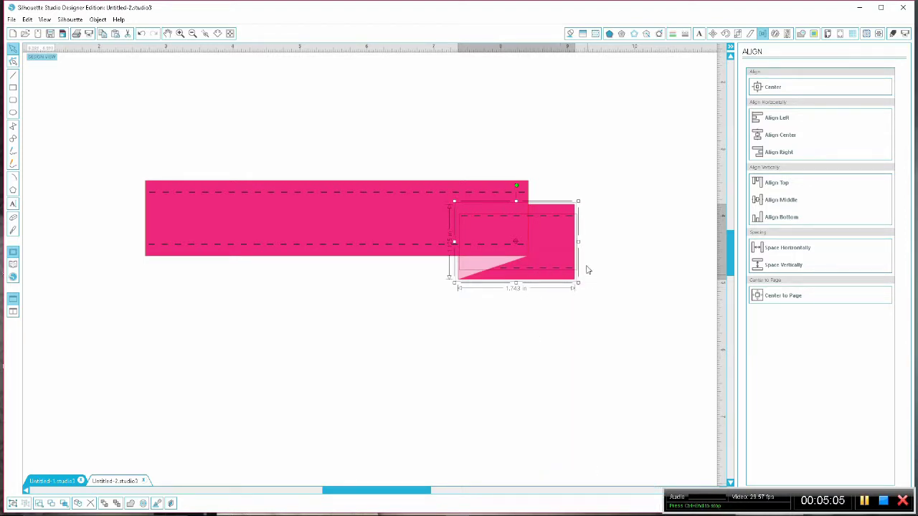
right_click(555, 219)
left_click(585, 432)
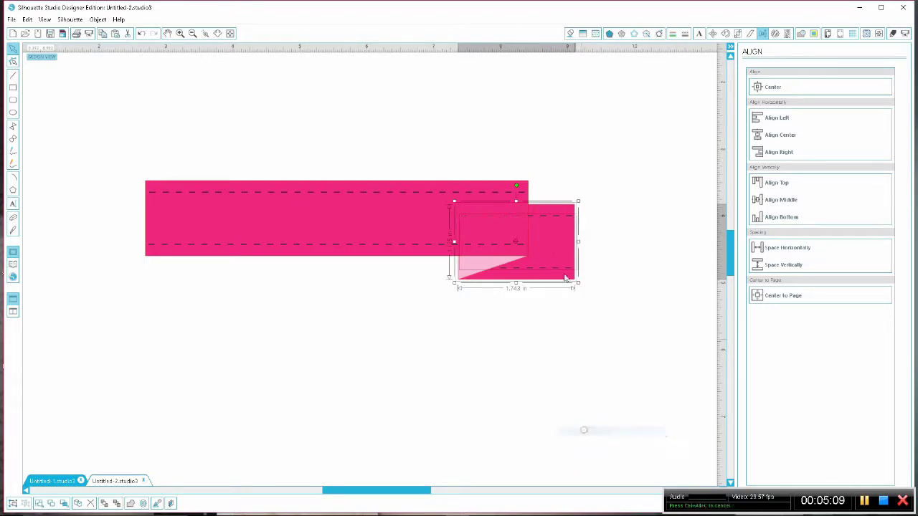
- Draw a stitch line diagonally across the light-pink fold triangle
left_click(623, 227)
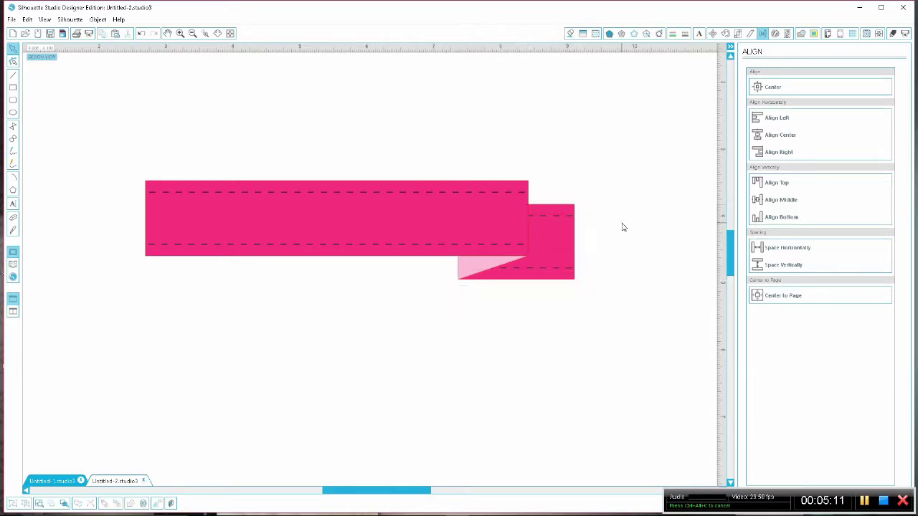
left_click(14, 76)
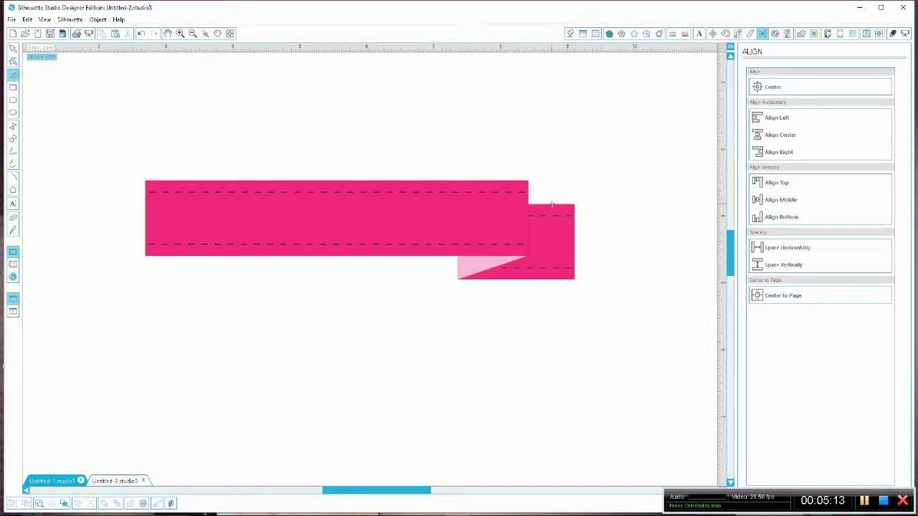
left_click(527, 244)
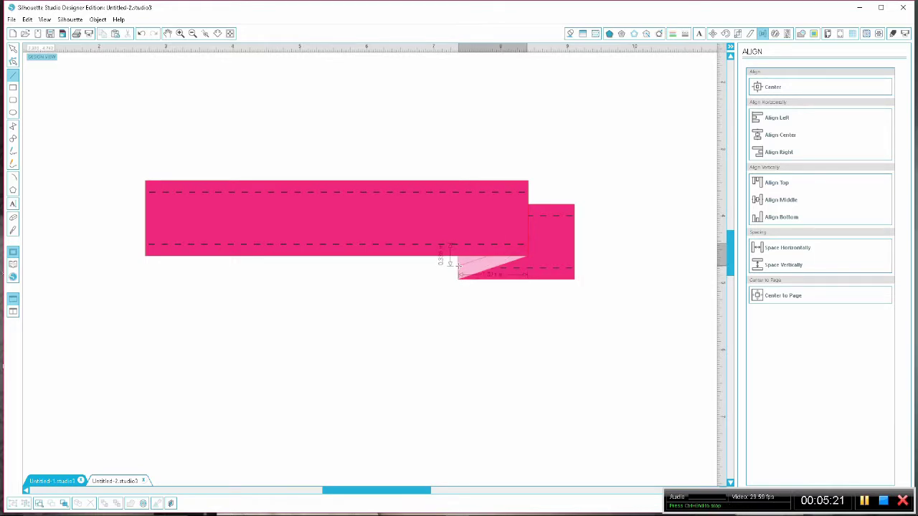
left_click(458, 267)
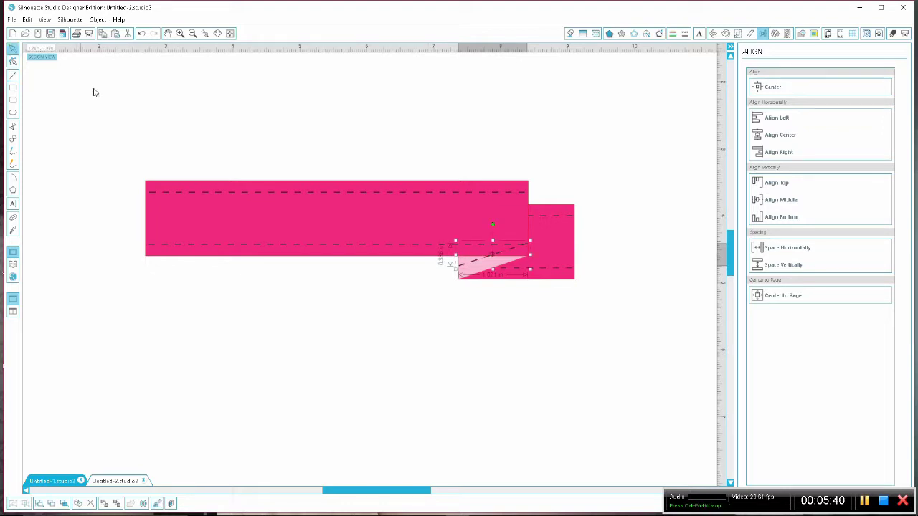
- Send the diagonal stitch line backward until it sits behind the main band
right_click(478, 265)
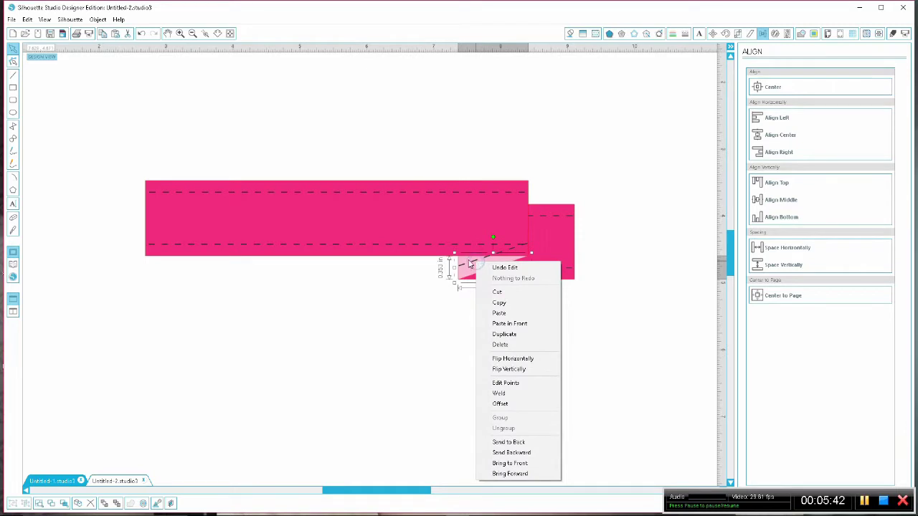
left_click(474, 266)
right_click(473, 266)
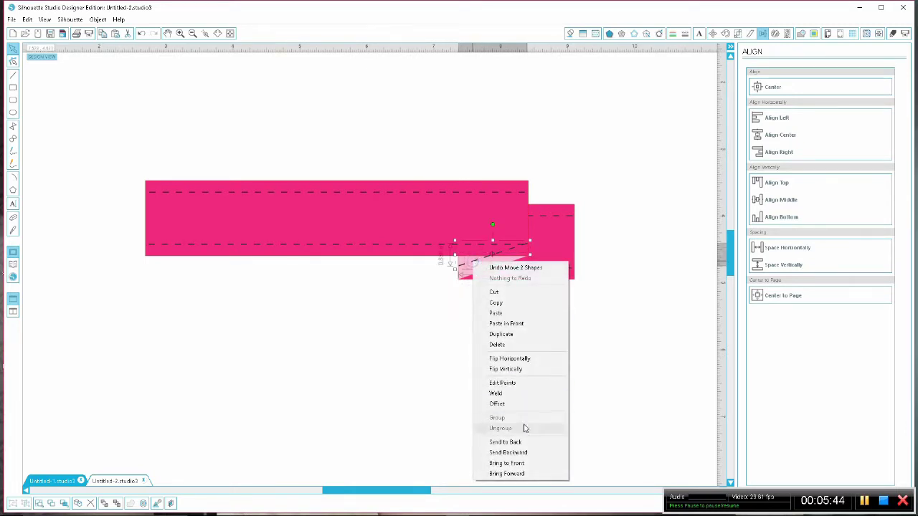
left_click(522, 453)
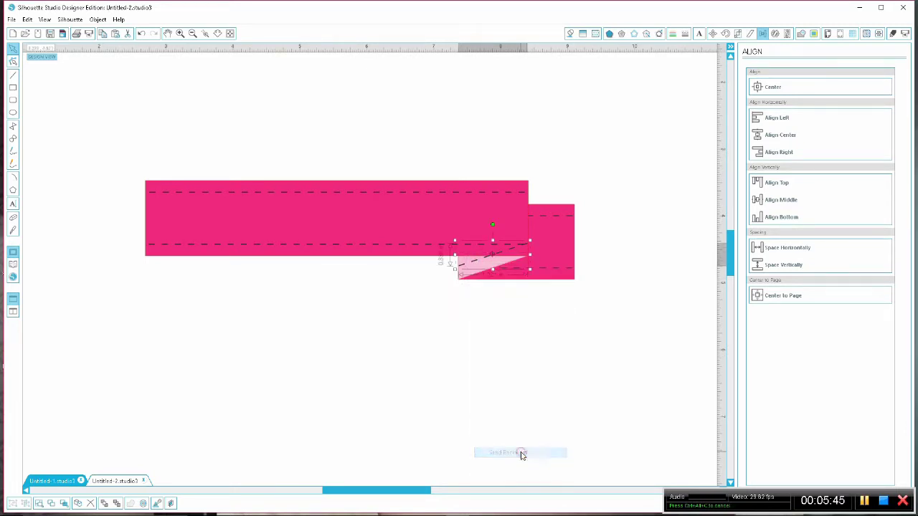
right_click(475, 263)
left_click(421, 269)
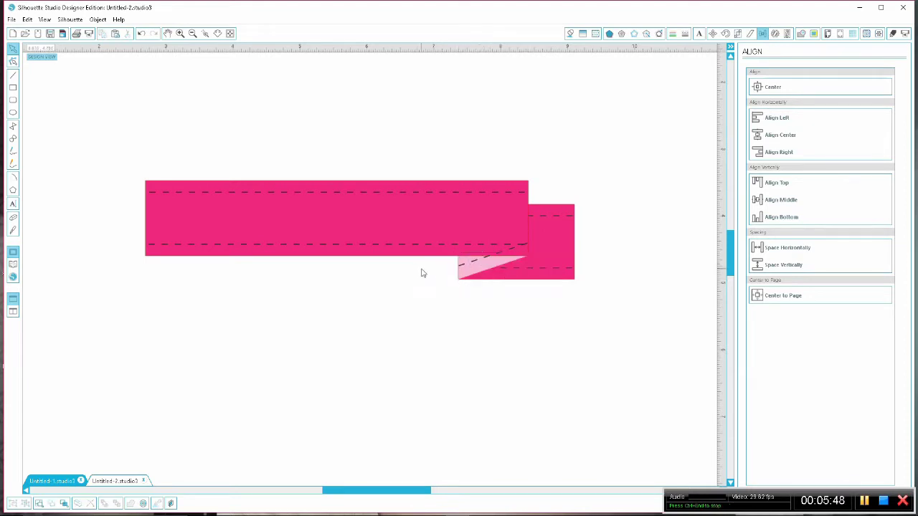
left_click(475, 263)
right_click(475, 263)
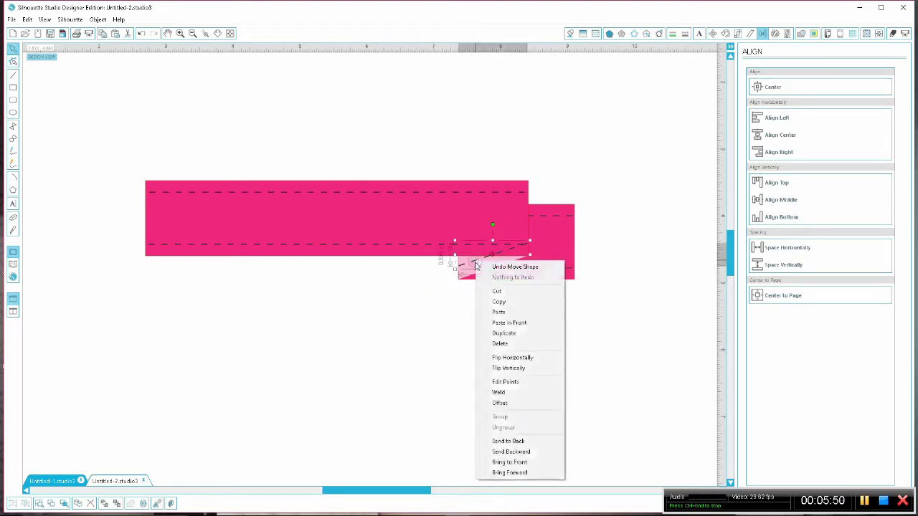
left_click(499, 450)
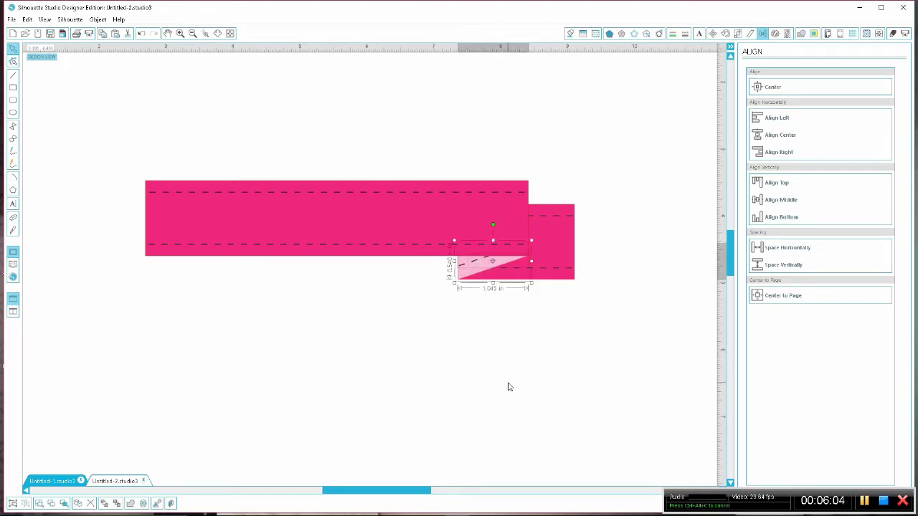
- Select all the right tab pieces and group them
left_click(508, 387)
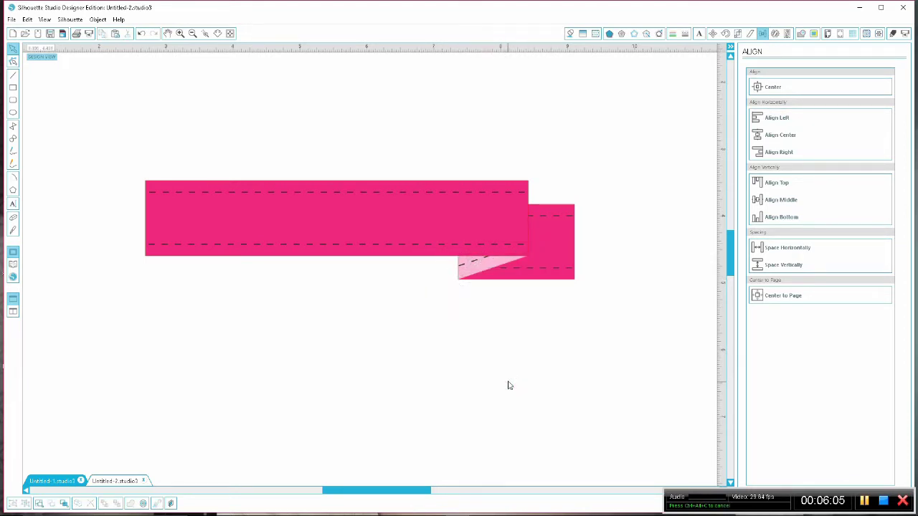
left_click_drag(406, 322, 610, 269)
left_click_drag(611, 269, 612, 269)
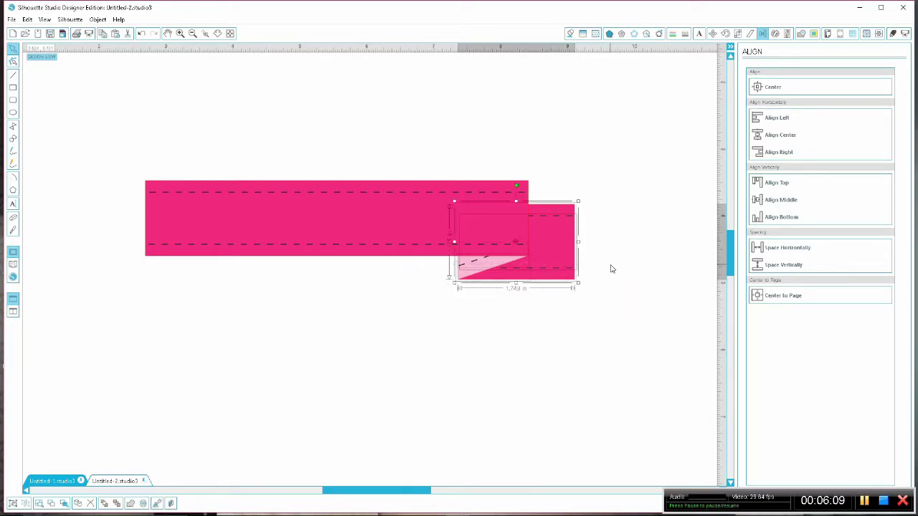
right_click(548, 273)
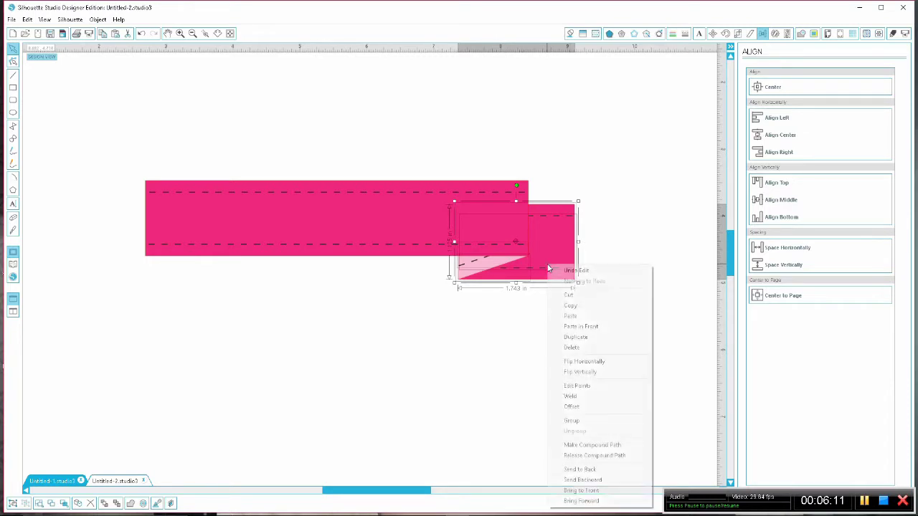
left_click(575, 422)
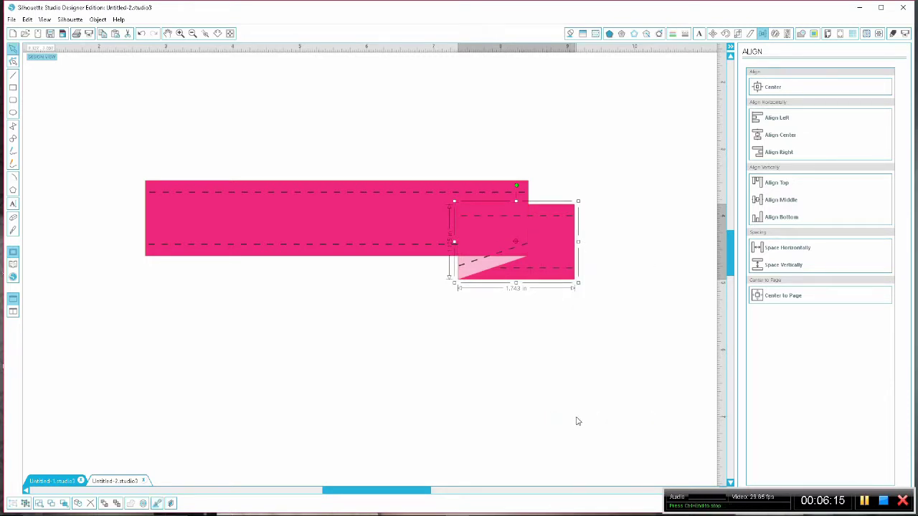
- Flip the grouped tab horizontally via Object > Mirror
left_click(98, 20)
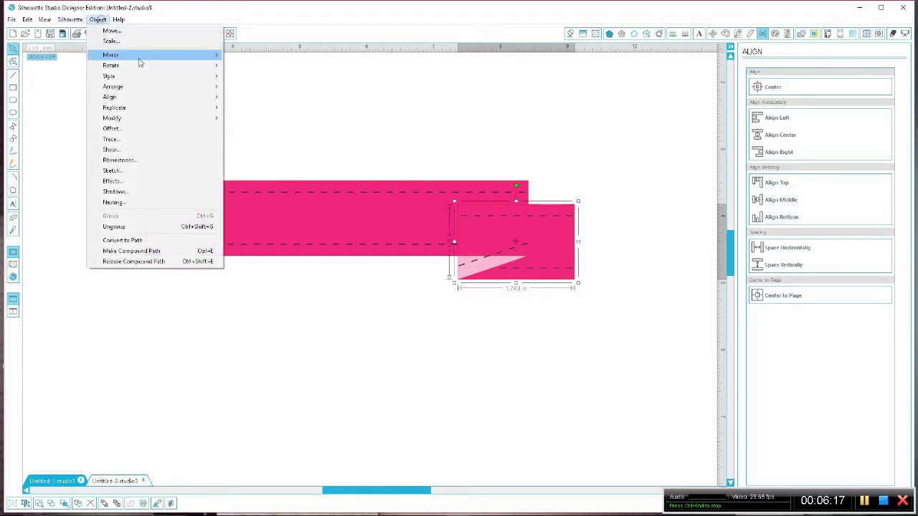
left_click(132, 55)
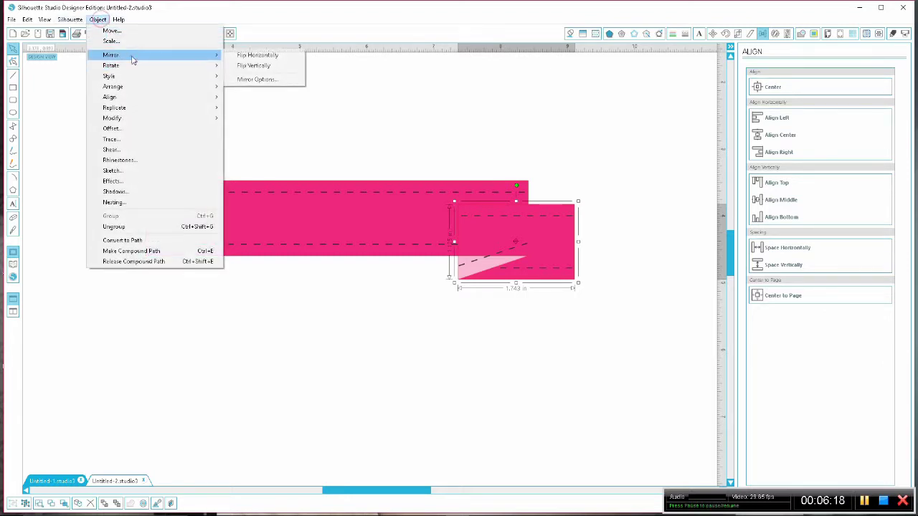
left_click(264, 56)
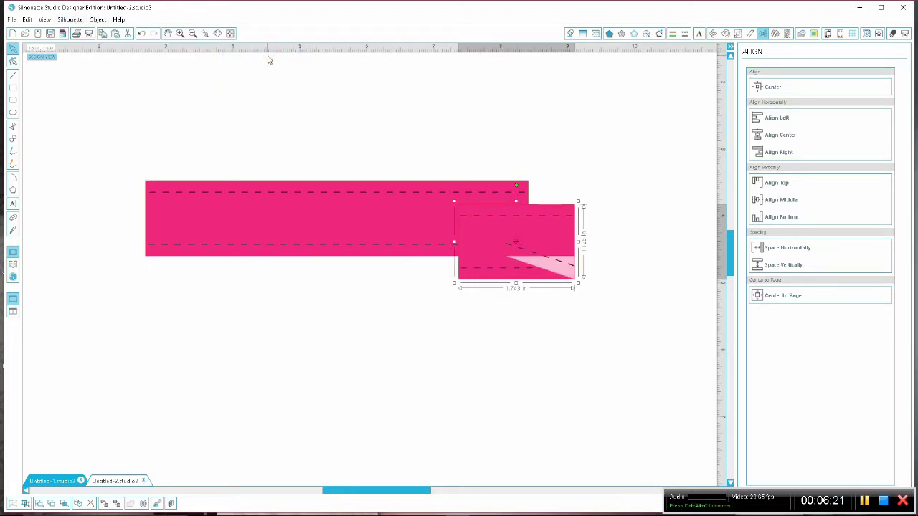
- Move the flipped tab to the band's left end and send it to the back
key("Left")
key("Left")
key("Left")
key("Left")
key("Left")
key("Left")
key("Left")
key("Left")
key("Left")
key("Left")
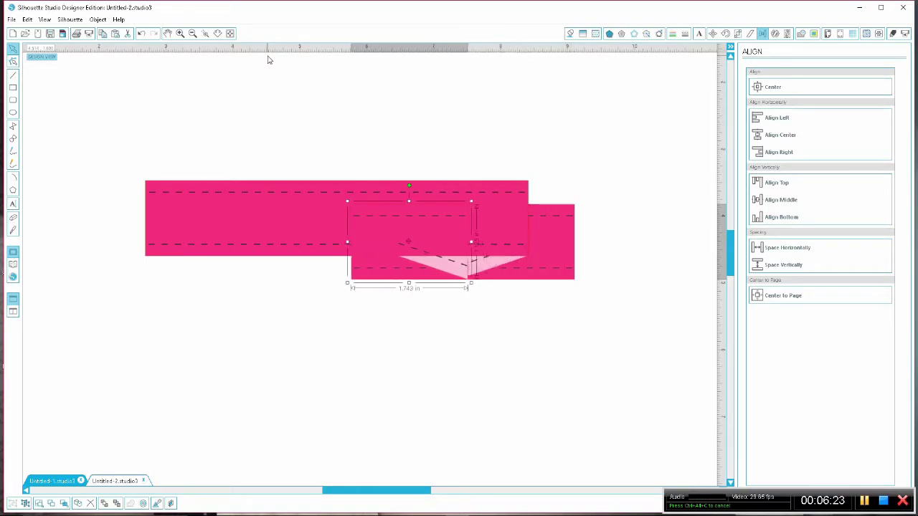
key("Left")
key("Left")
key("Left")
key("Left")
key("Left")
key("Left")
key("Left")
key("Left")
key("Left")
key("Left")
key("Left")
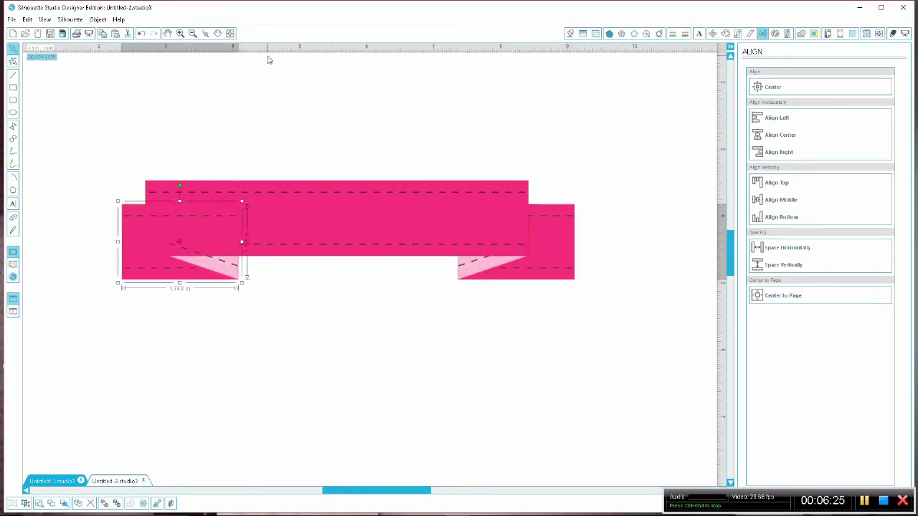
key("Left")
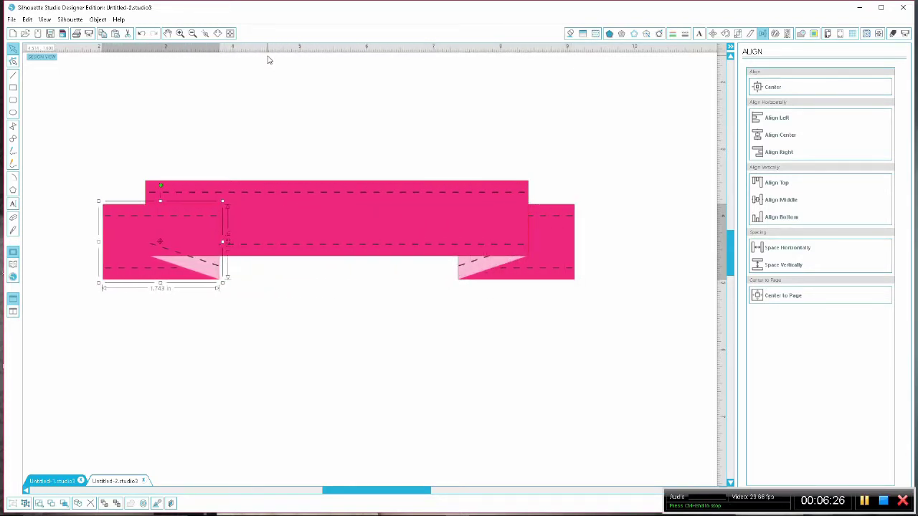
right_click(181, 273)
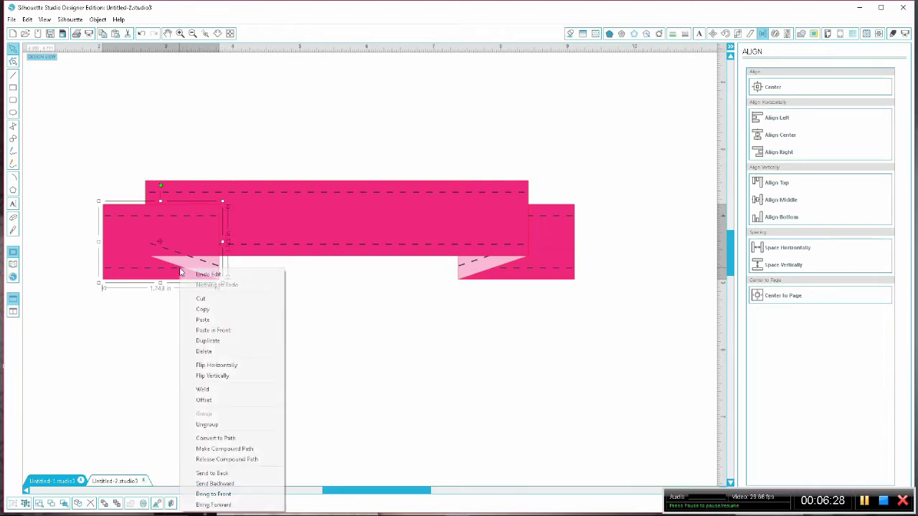
left_click(219, 475)
key("Left")
key("Left")
key("Left")
key("Left")
key("Left")
key("Left")
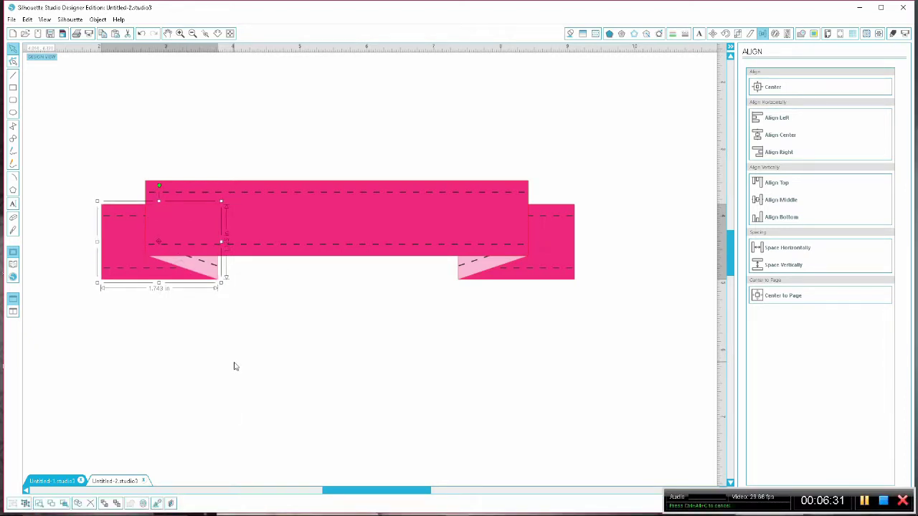
key("Left")
key("Left")
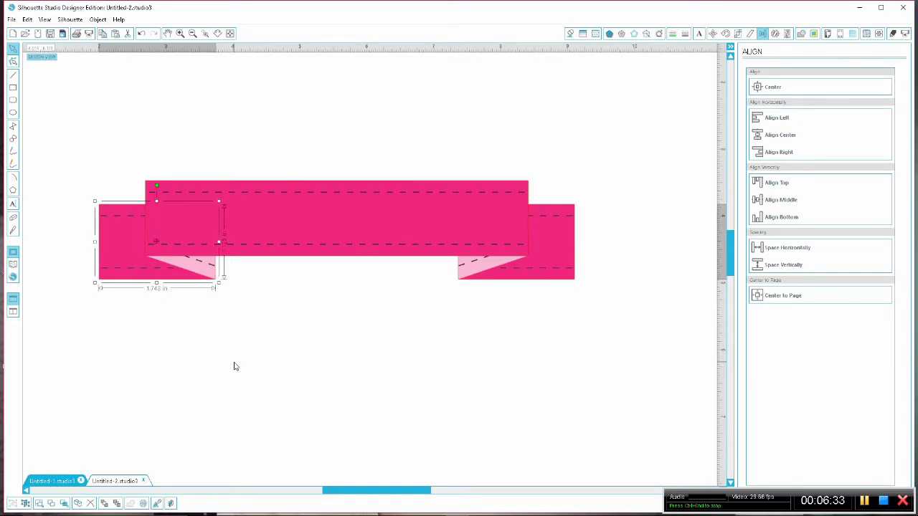
key("Left")
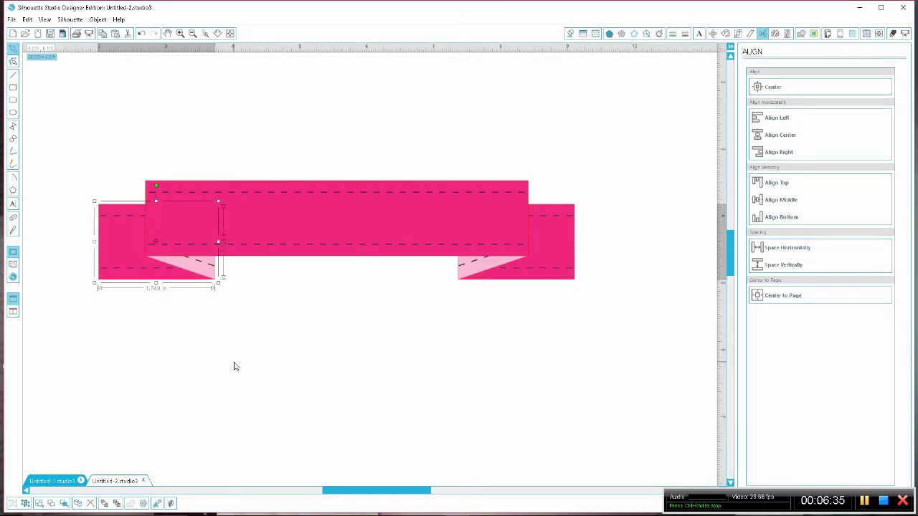
- Select the whole ribbon and ungroup its pieces
left_click(234, 367)
left_click_drag(82, 142, 510, 326)
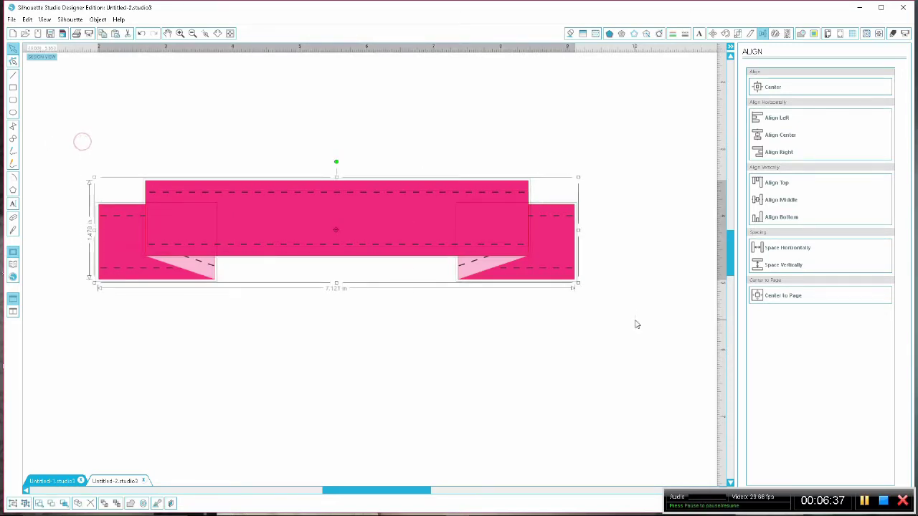
right_click(309, 240)
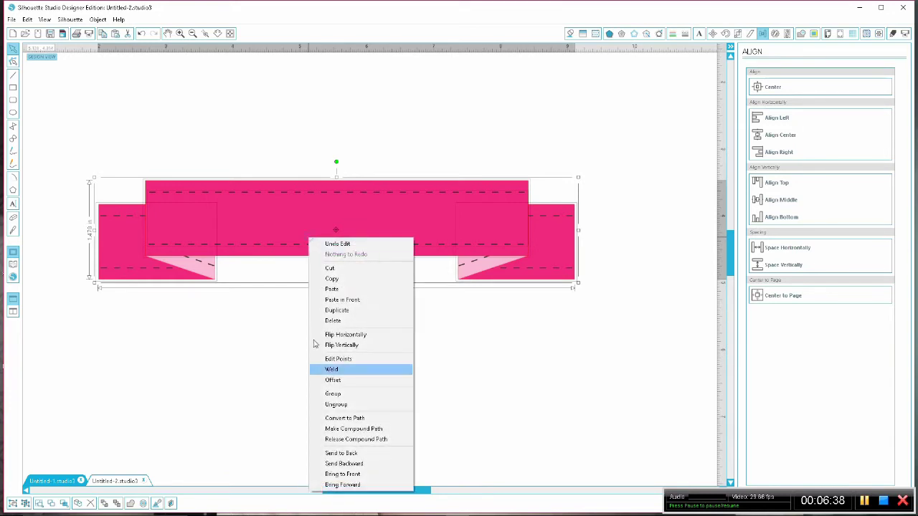
left_click(338, 405)
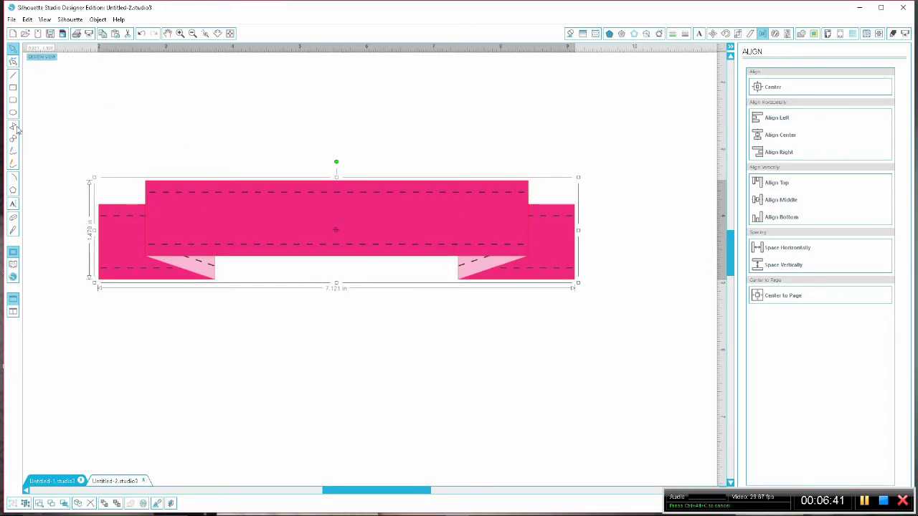
- Add 'Thank You' text, shrink it to fit inside the stitching, and show its text style settings
left_click(13, 204)
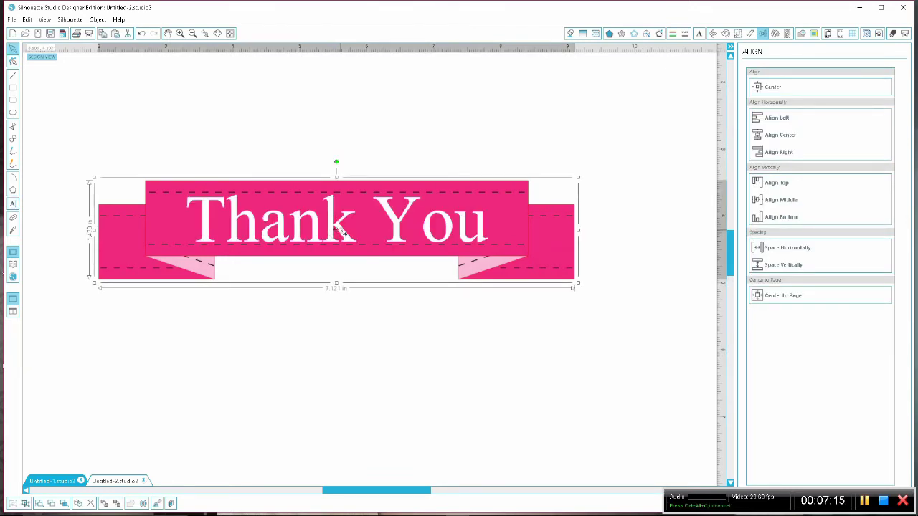
left_click(337, 230)
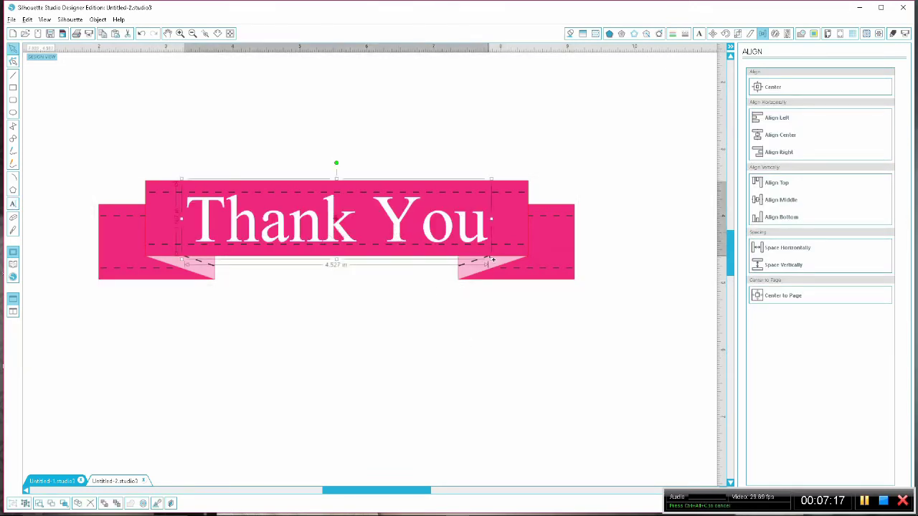
left_click_drag(490, 261, 455, 249)
left_click(699, 34)
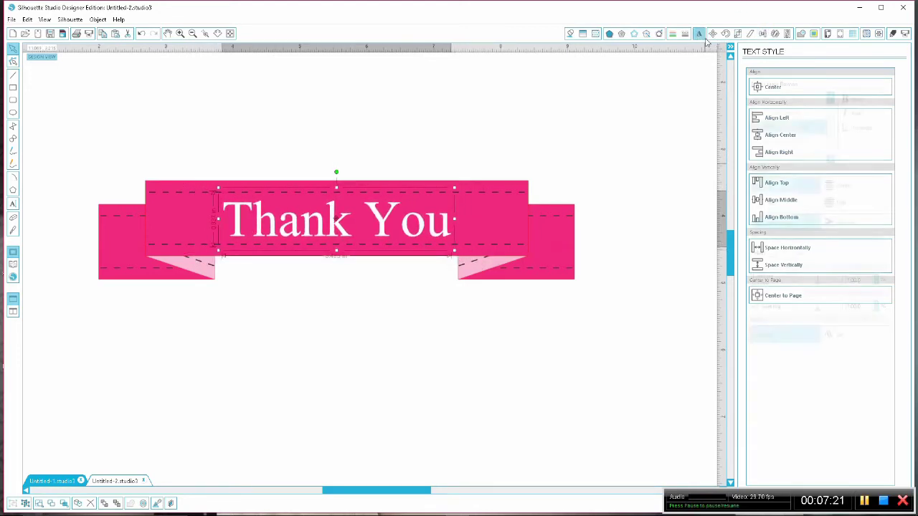